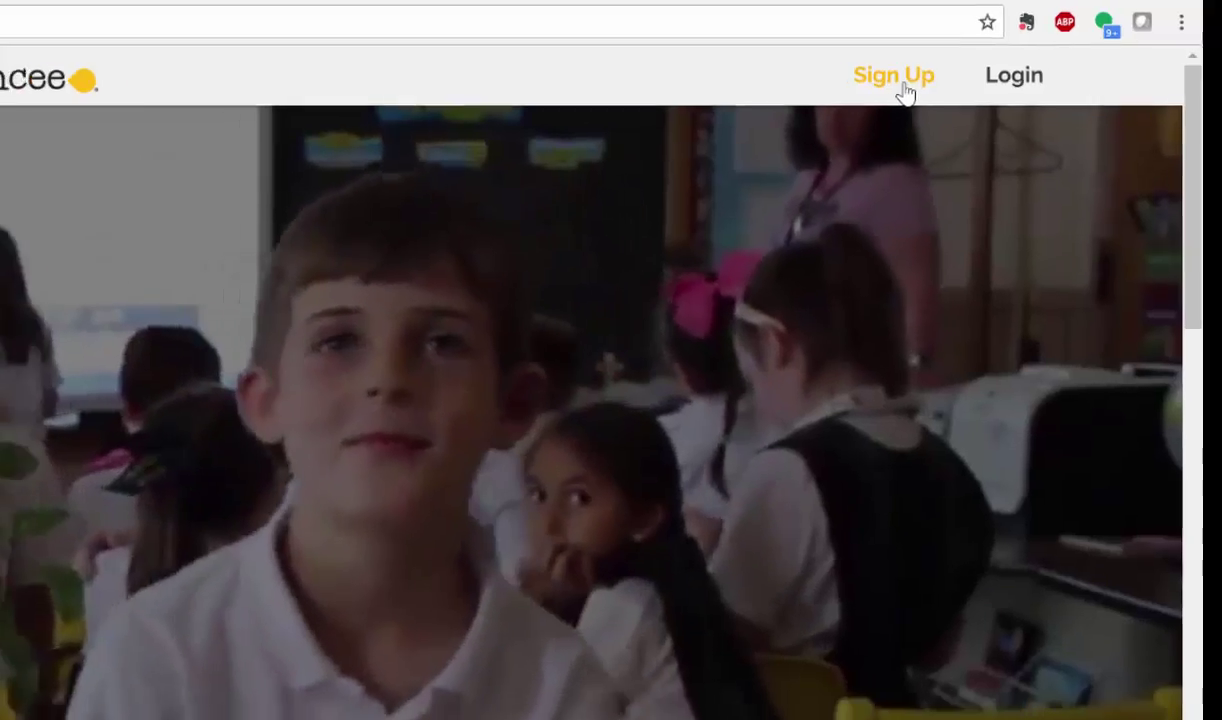
Step: Sign up for Buncee with the Classroom Lite plan to reach the Buncees dashboard
{"action": "left_click", "coordinate": [890, 85]}
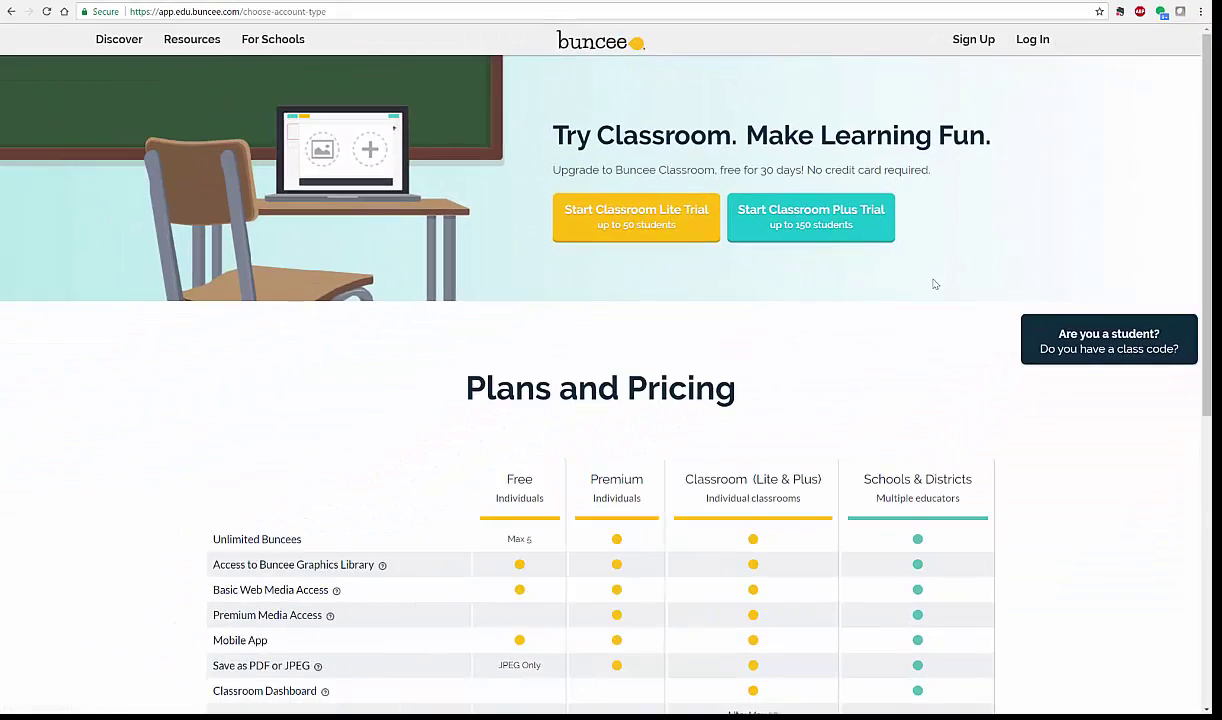
{"action": "scroll", "coordinate": [934, 284], "scroll_direction": "down", "scroll_amount": 3}
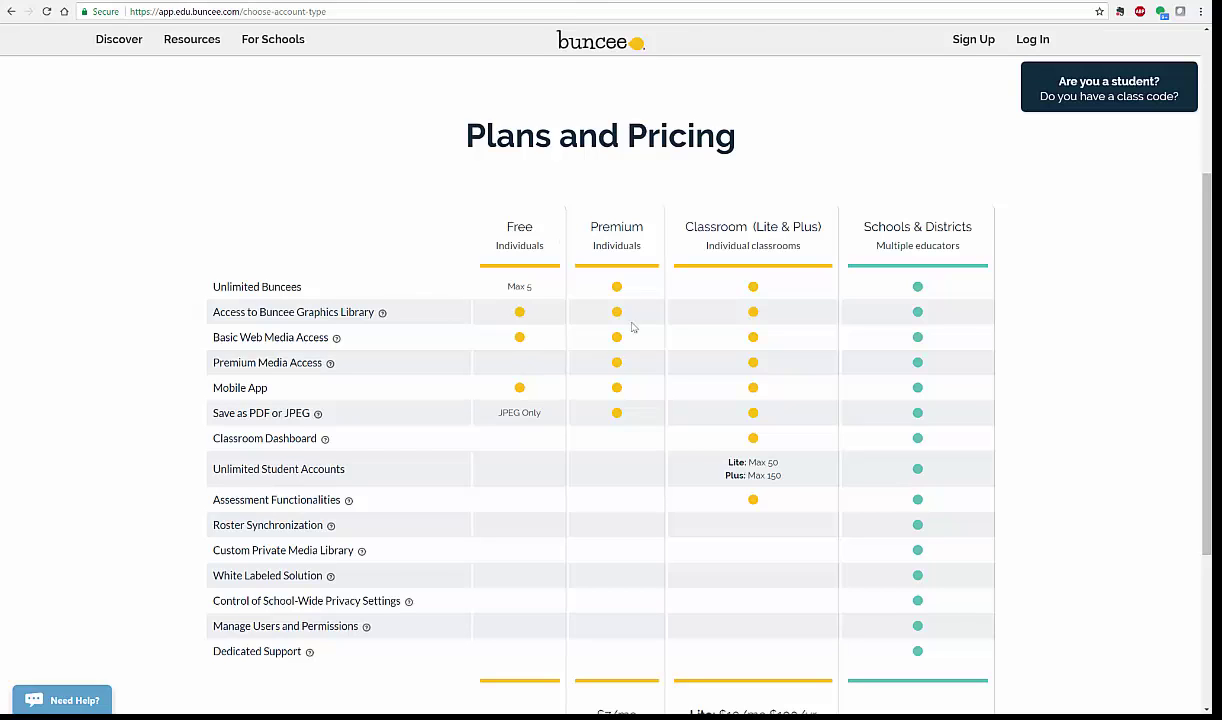
{"action": "scroll", "coordinate": [1092, 338], "scroll_direction": "down", "scroll_amount": 3}
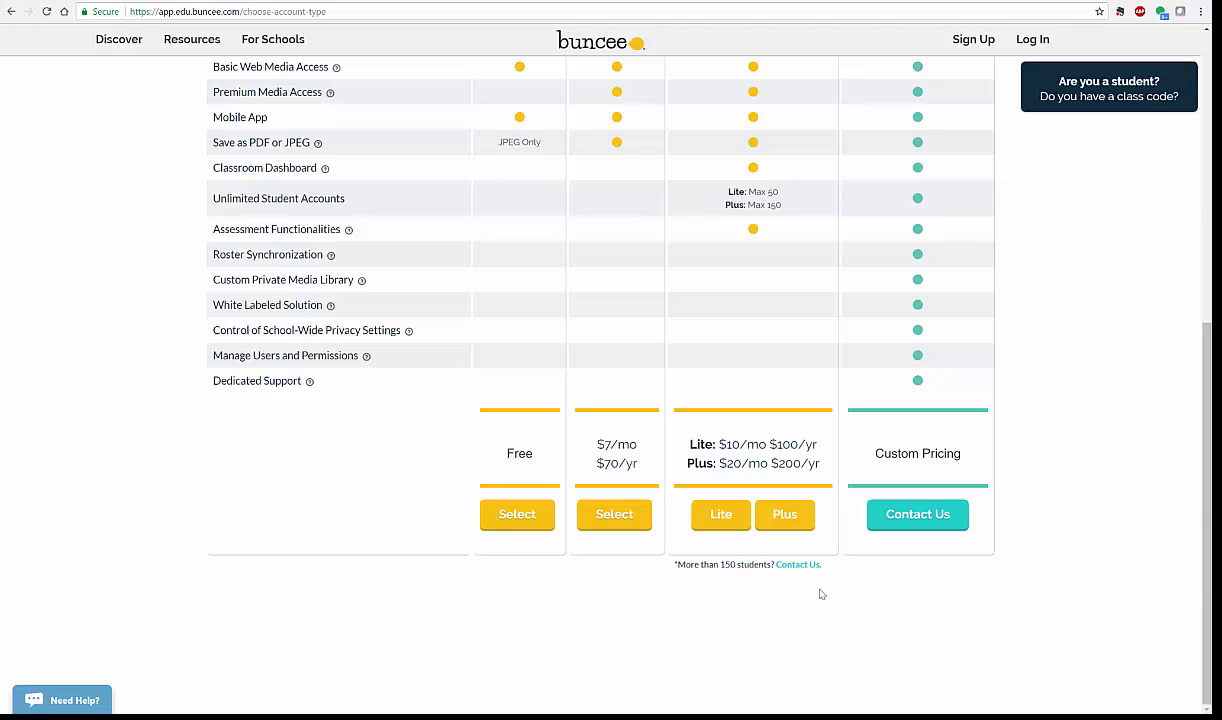
{"action": "left_click", "coordinate": [721, 514]}
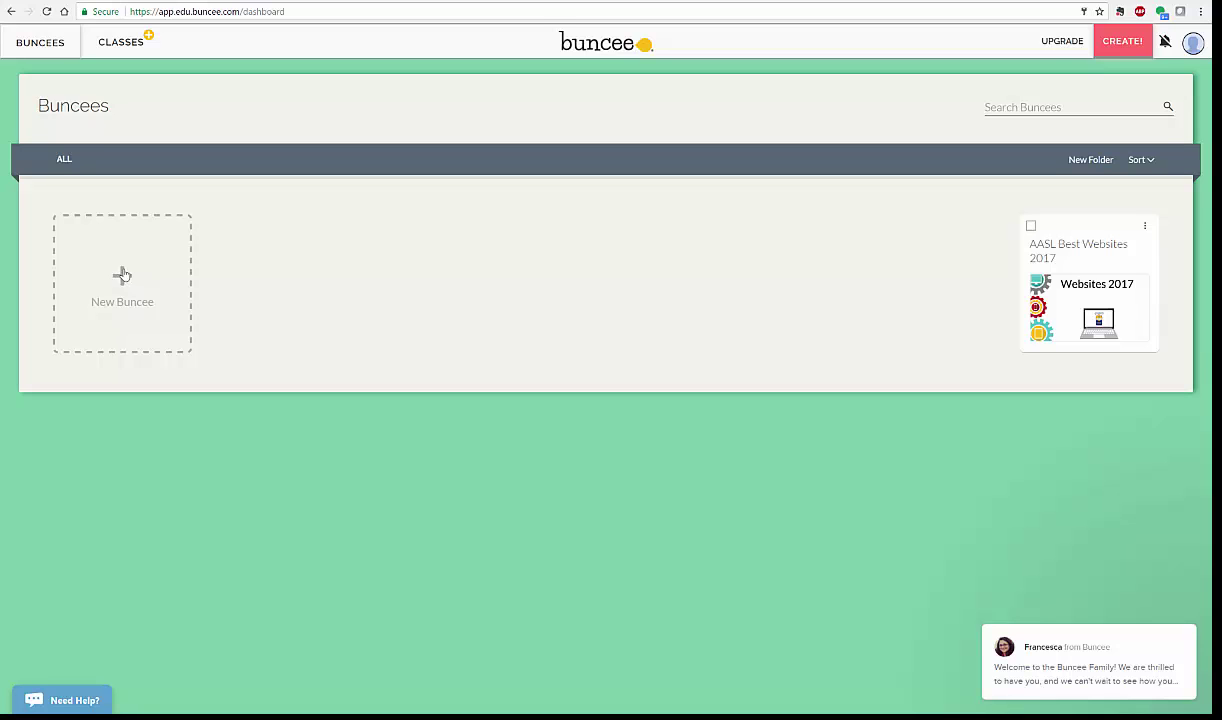
Step: Start a new blank Buncee from the New Buncee tile
{"action": "left_click", "coordinate": [123, 275]}
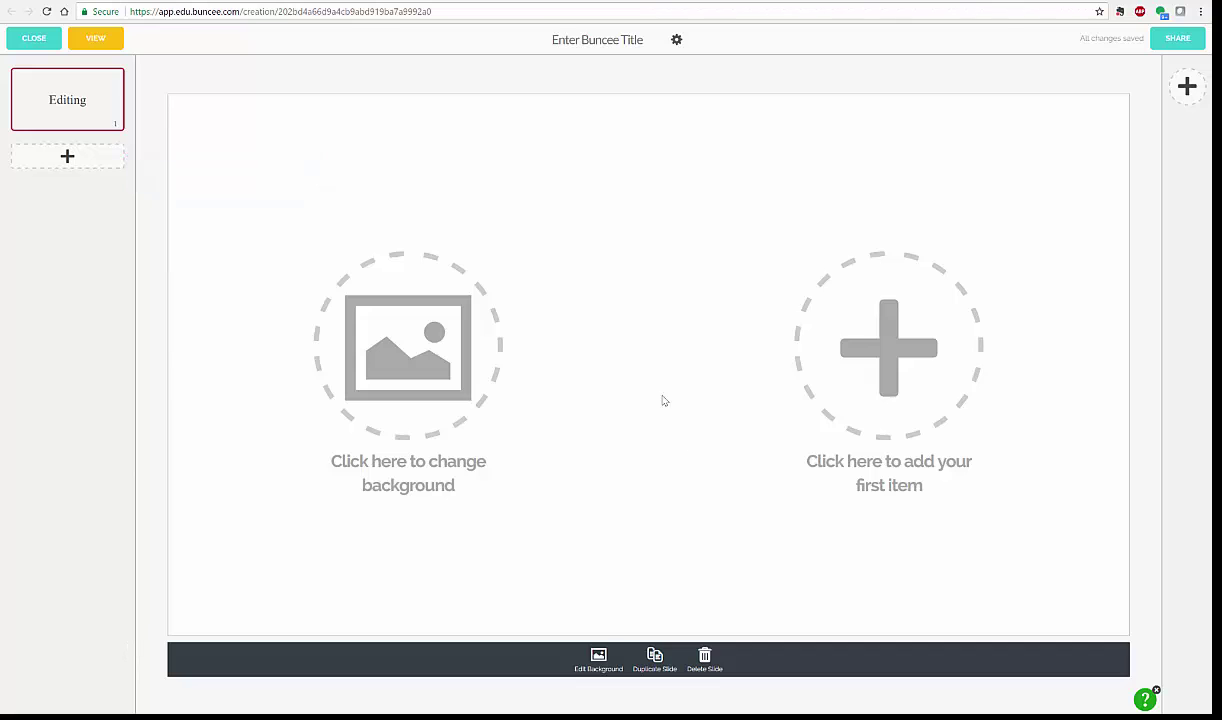
Step: Apply the Education-category typewriter image as this slide's background
{"action": "left_click", "coordinate": [408, 362]}
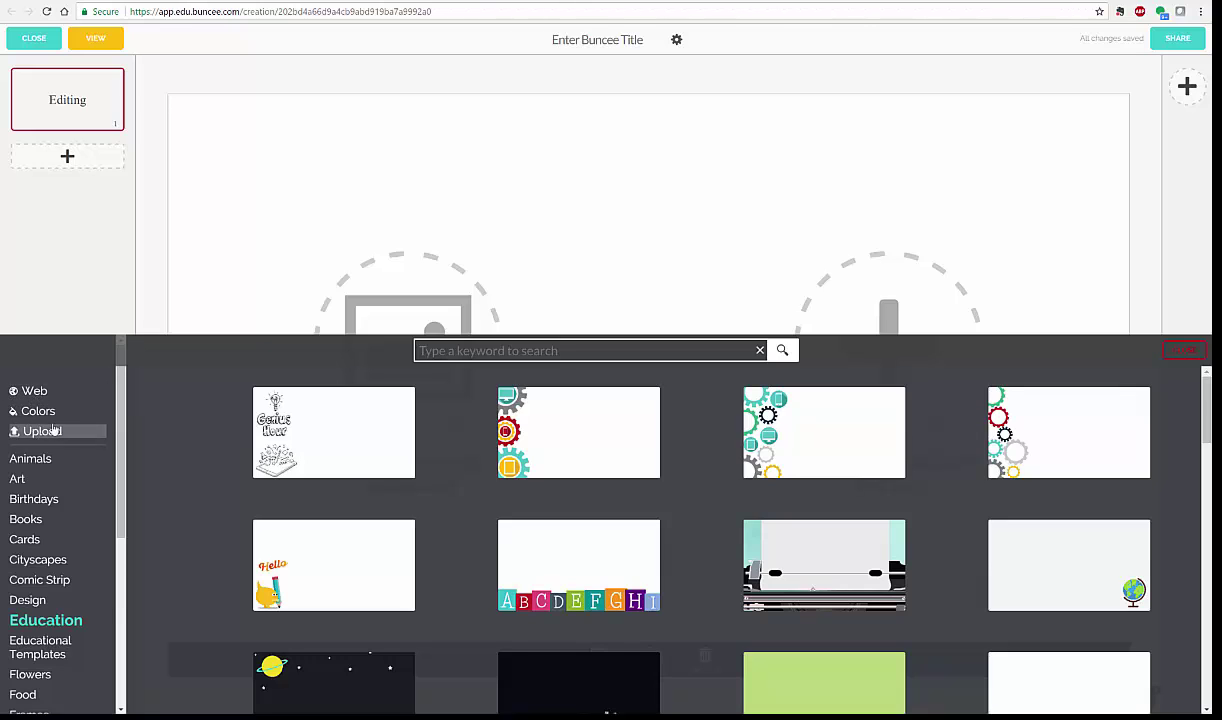
{"action": "mouse_move", "coordinate": [121, 395]}
{"action": "left_mouse_down"}
{"action": "mouse_move", "coordinate": [108, 556]}
{"action": "mouse_move", "coordinate": [112, 374]}
{"action": "left_mouse_up"}
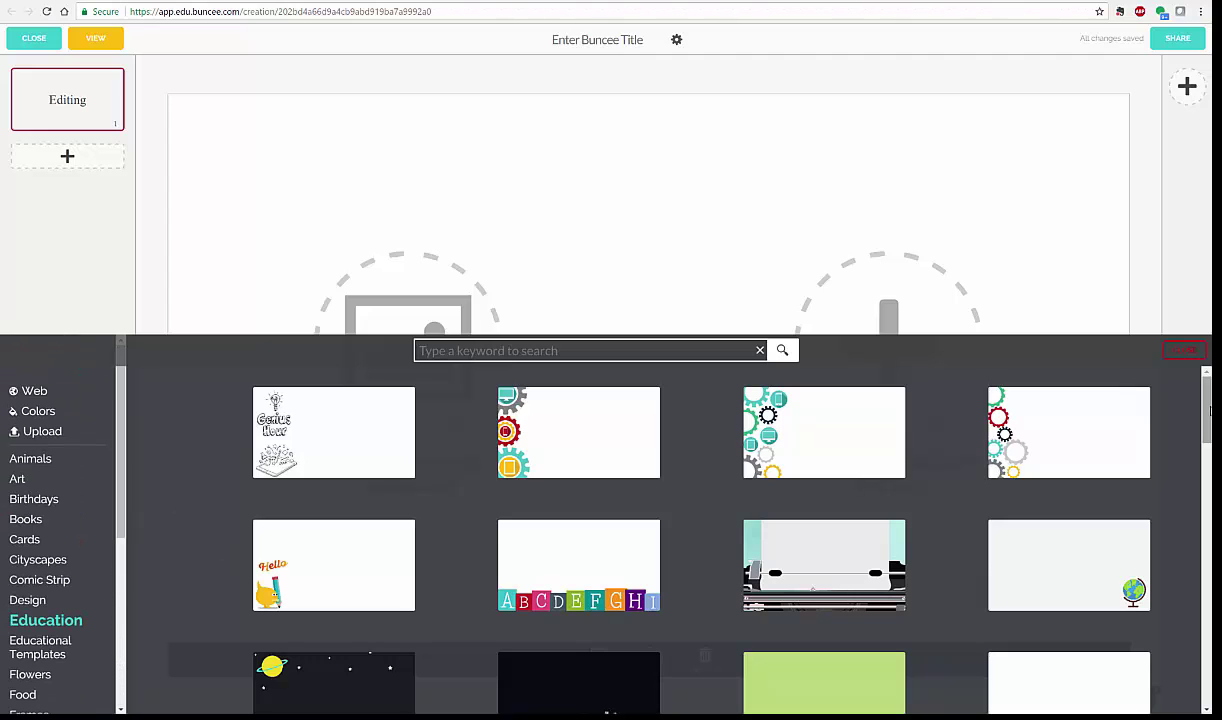
{"action": "left_click_drag", "start_coordinate": [1207, 405], "coordinate": [1207, 719]}
{"action": "scroll", "coordinate": [865, 527], "scroll_direction": "down", "scroll_amount": 7}
{"action": "left_click", "coordinate": [809, 563]}
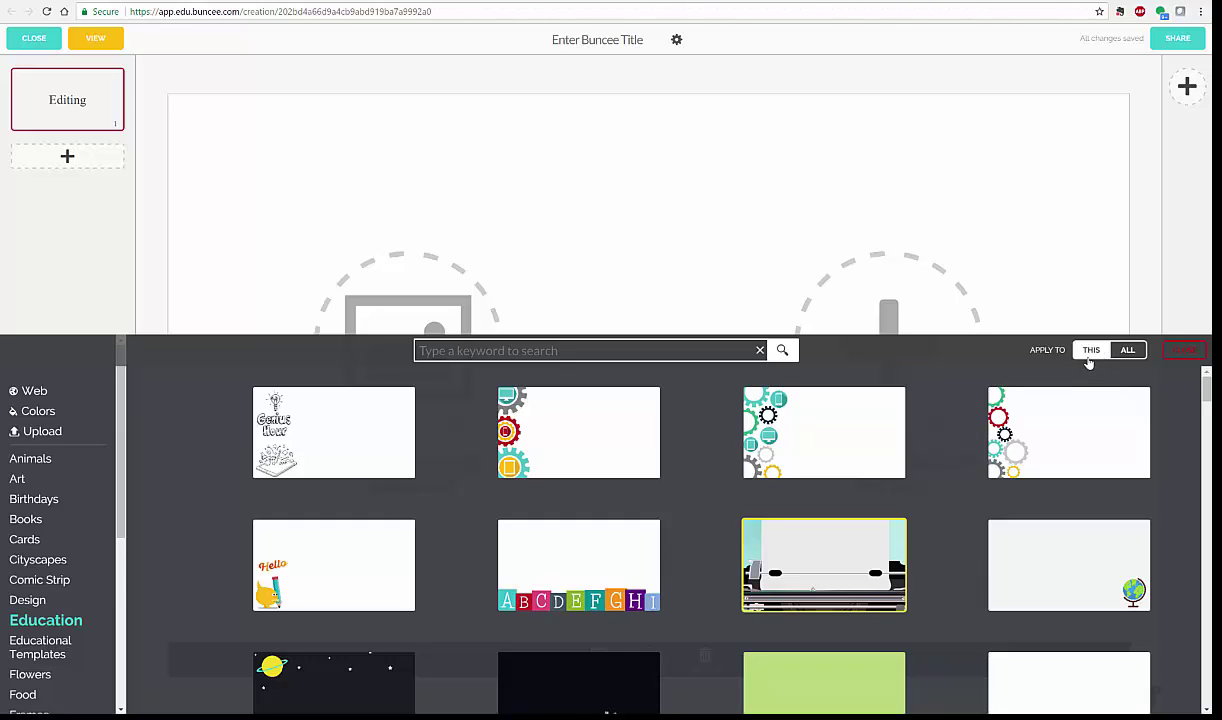
{"action": "left_click", "coordinate": [1091, 352]}
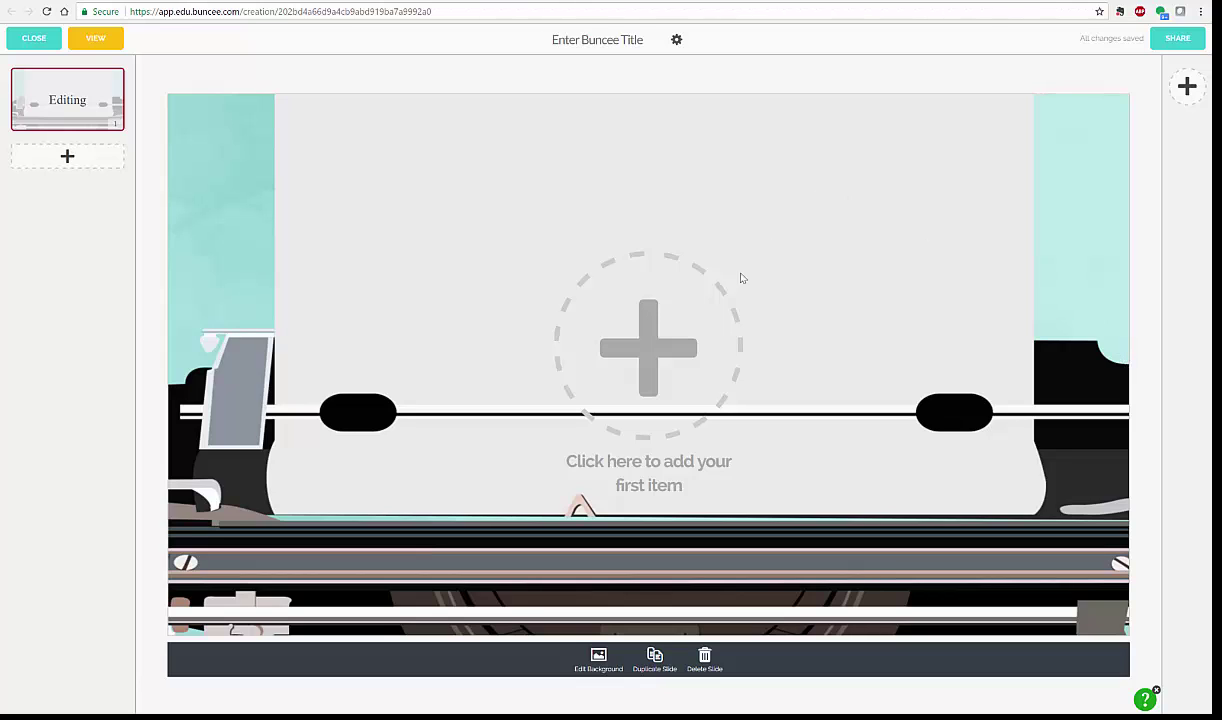
Step: Browse the sticker library from the add-media choices, then close it without adding anything
{"action": "left_click", "coordinate": [656, 355]}
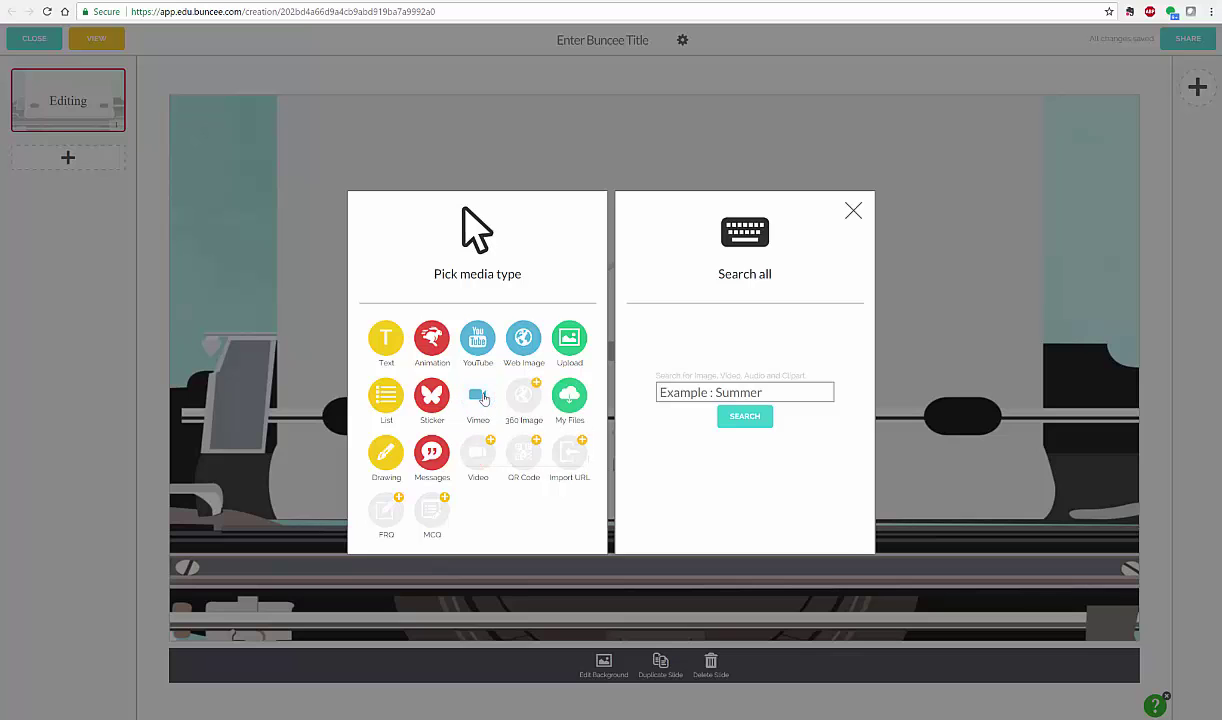
{"action": "left_click", "coordinate": [432, 400]}
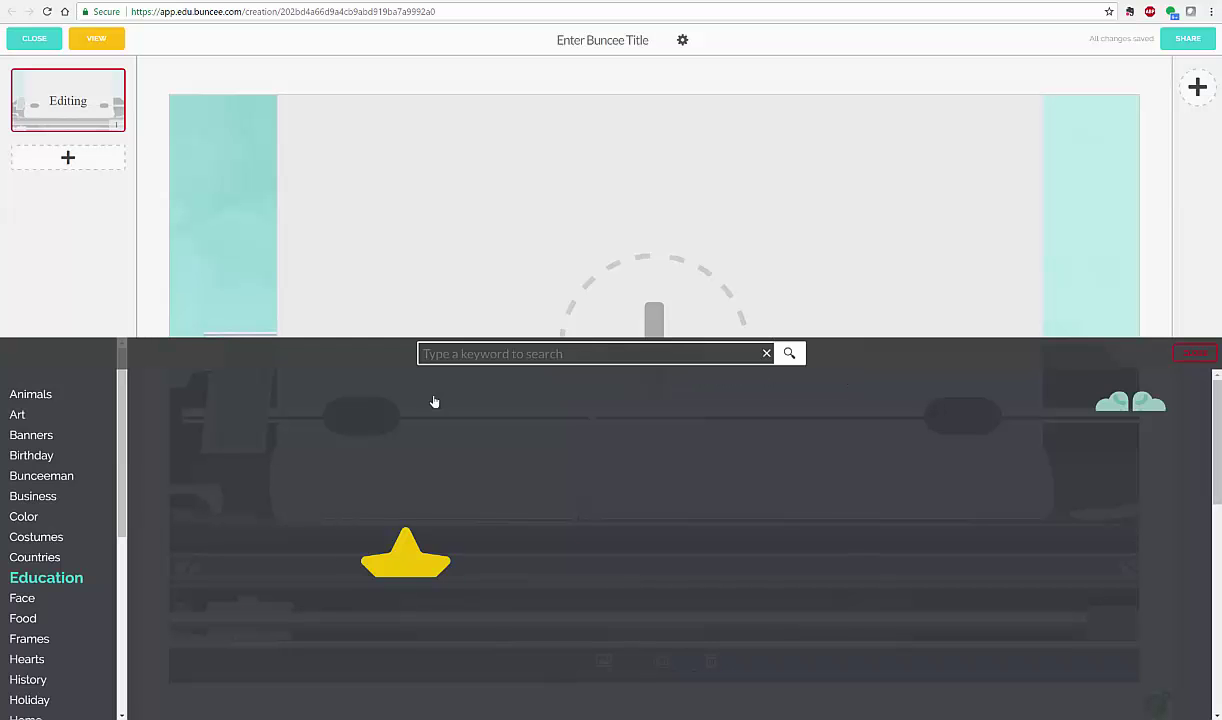
{"action": "scroll", "coordinate": [280, 490], "scroll_direction": "down", "scroll_amount": 2}
{"action": "scroll", "coordinate": [288, 502], "scroll_direction": "down", "scroll_amount": 5}
{"action": "scroll", "coordinate": [288, 502], "scroll_direction": "up", "scroll_amount": 1}
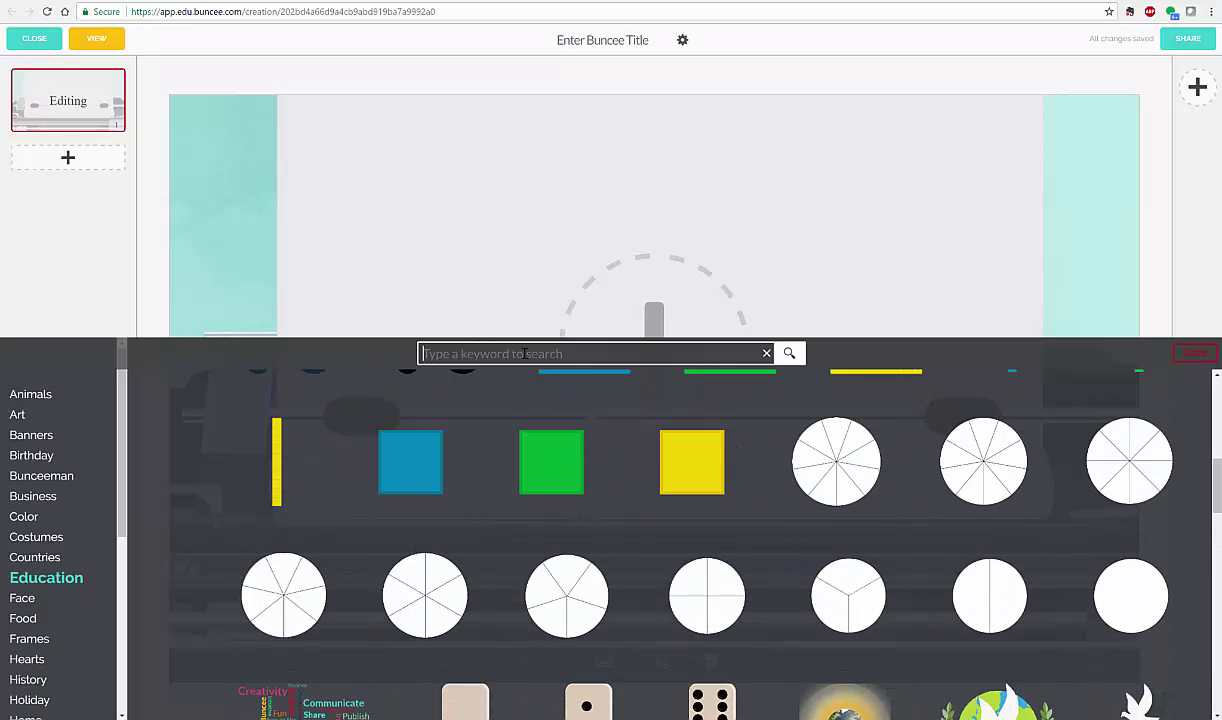
{"action": "left_click", "coordinate": [1192, 353]}
Step: Reopen the stickers and preview the animated policeman, closing without adding it
{"action": "left_click", "coordinate": [655, 435]}
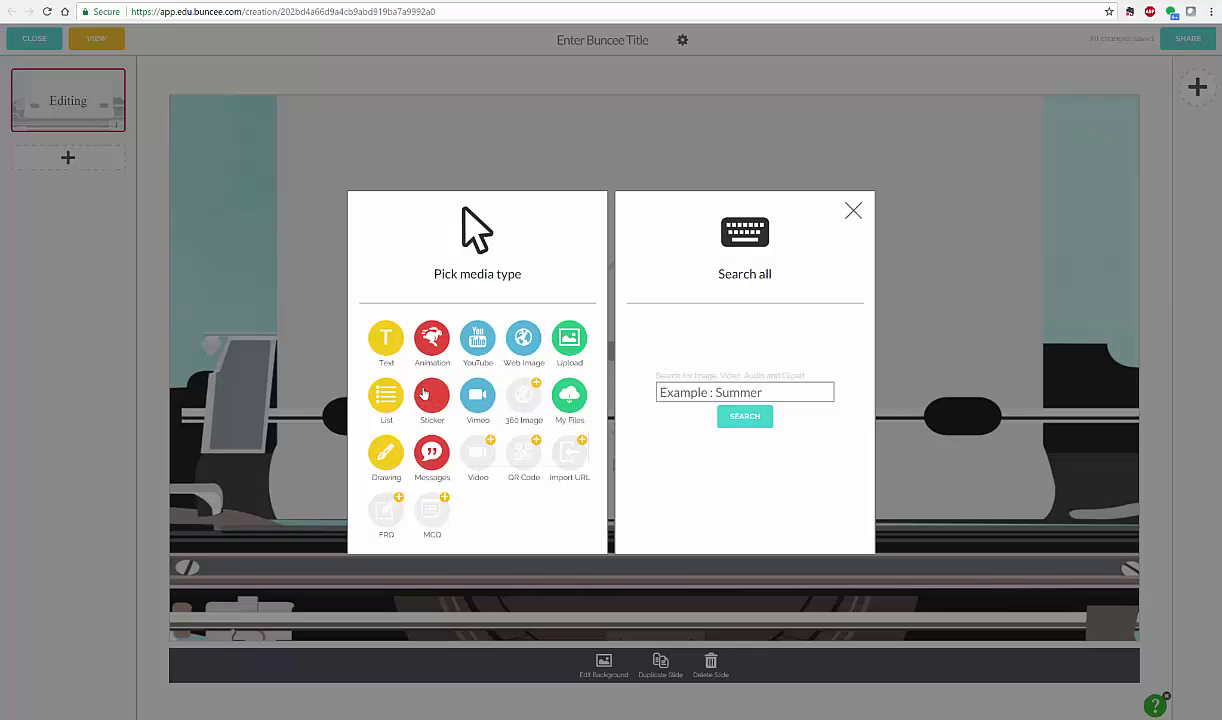
{"action": "left_click", "coordinate": [424, 386]}
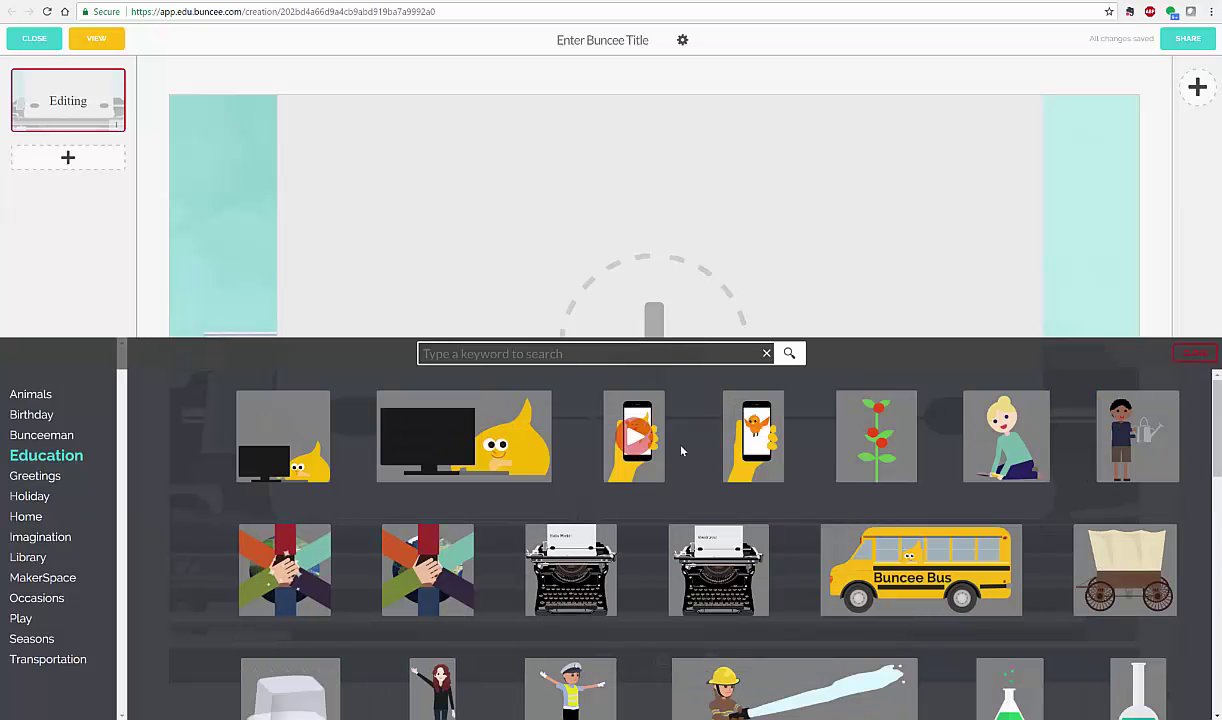
{"action": "scroll", "coordinate": [626, 556], "scroll_direction": "down", "scroll_amount": 3}
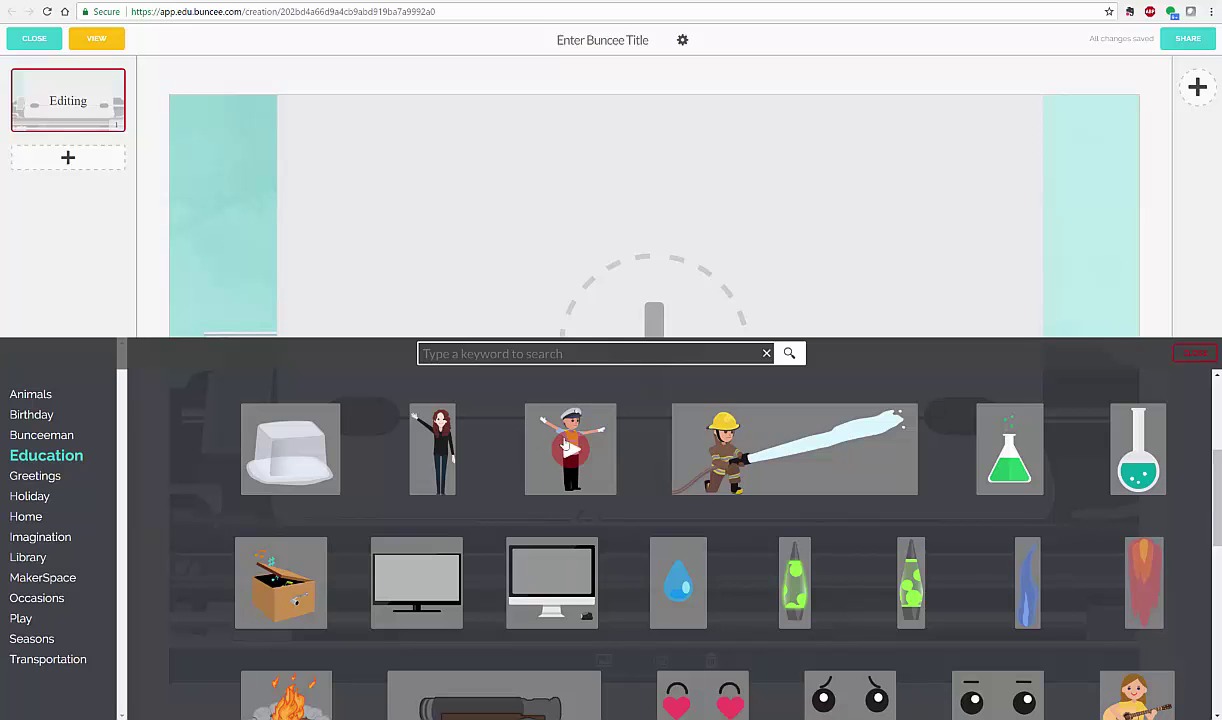
{"action": "left_click", "coordinate": [569, 451]}
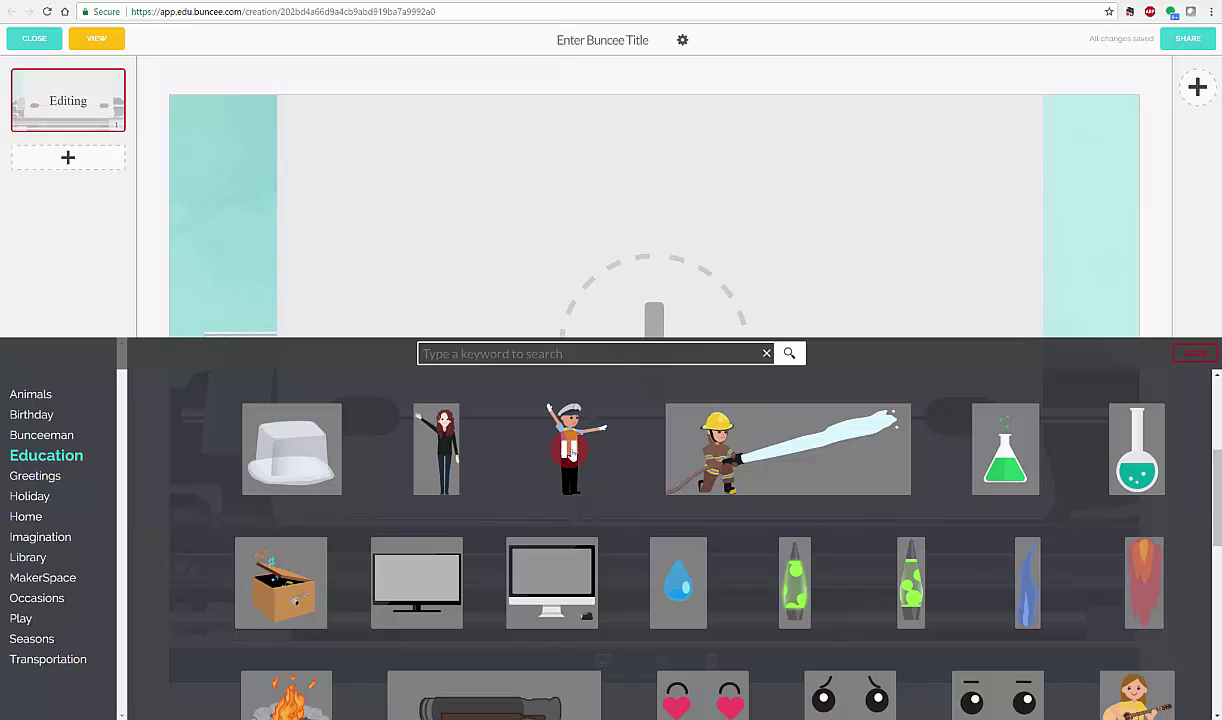
{"action": "left_click", "coordinate": [1193, 353]}
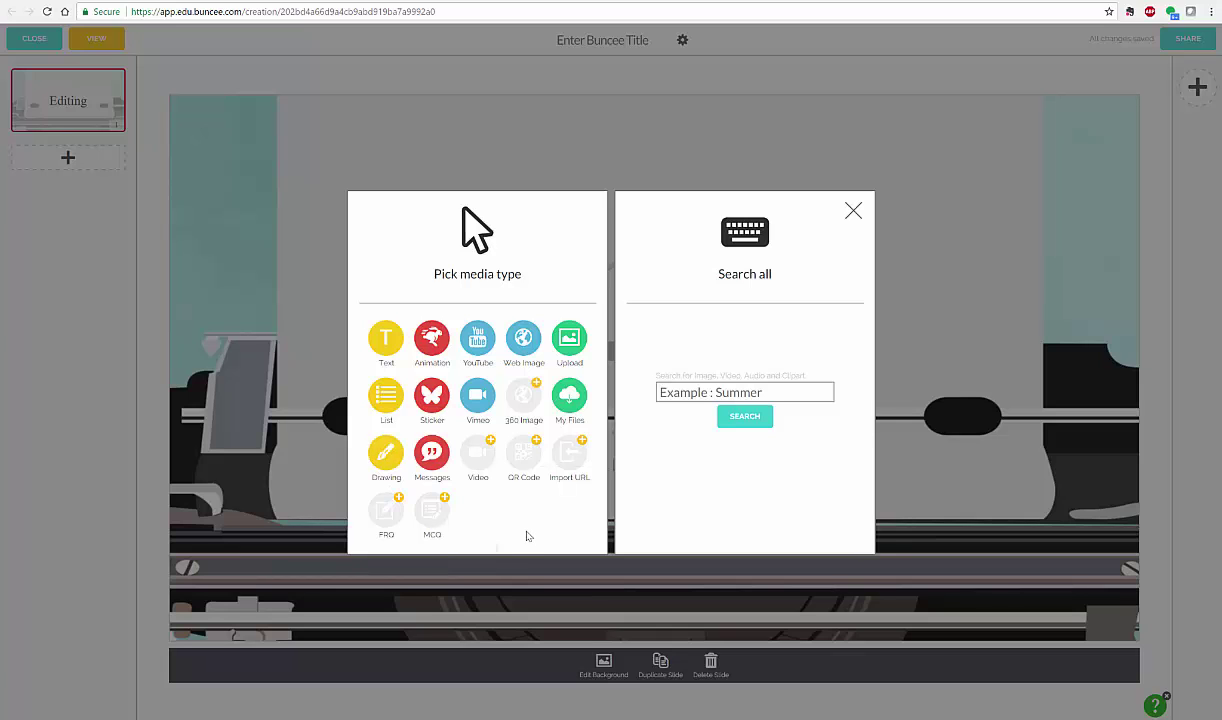
Step: Add a 'Keynote Iteach' title text box near the slide centre, fixing the 'Keynot' typo
{"action": "left_click", "coordinate": [386, 338]}
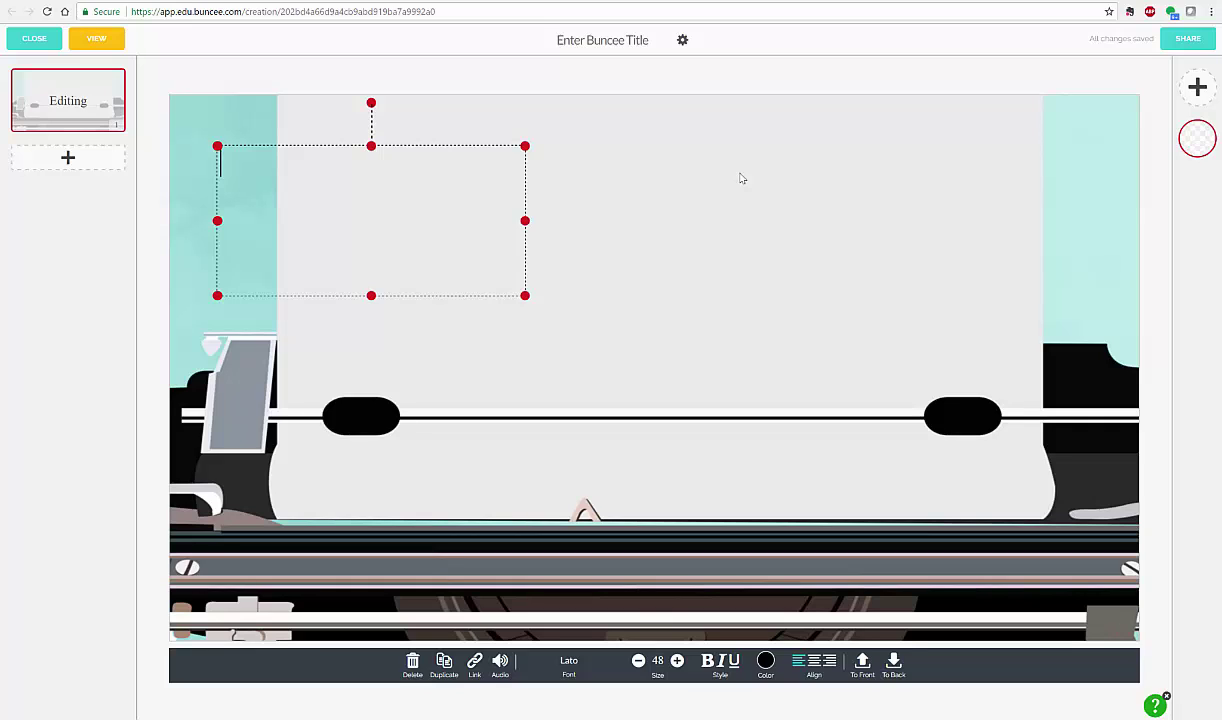
{"action": "type", "text": "Keyno"}
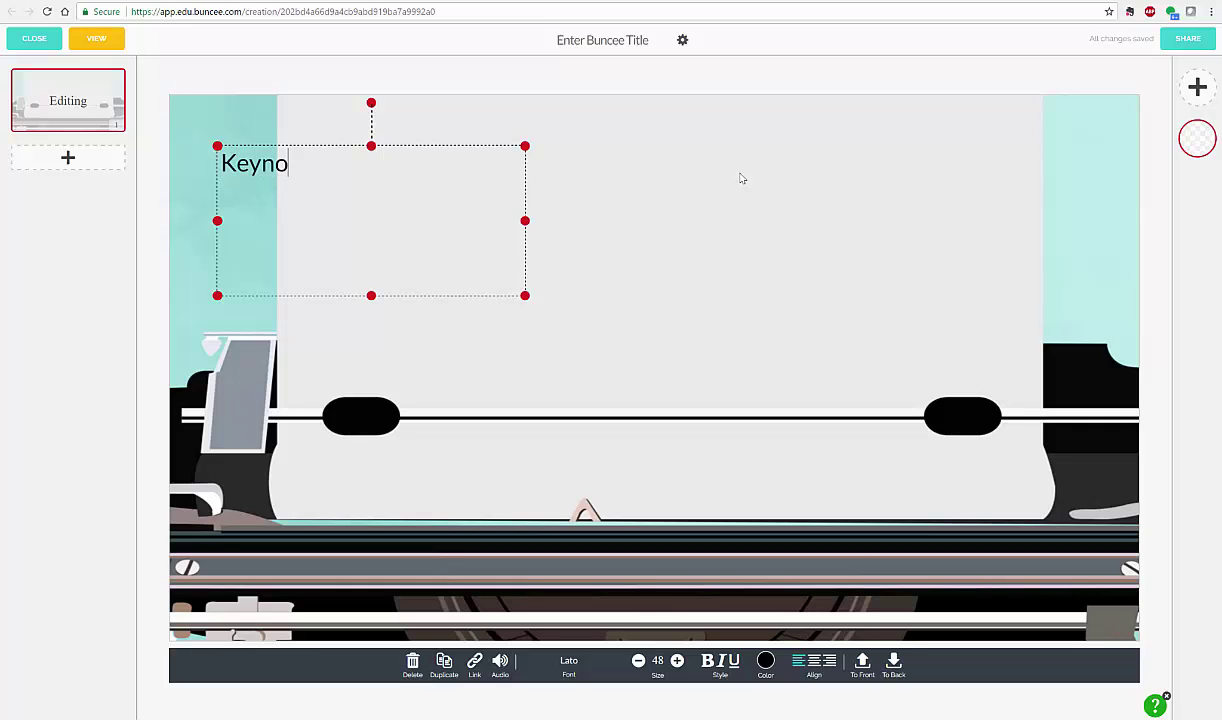
{"action": "type", "text": "t Iteach"}
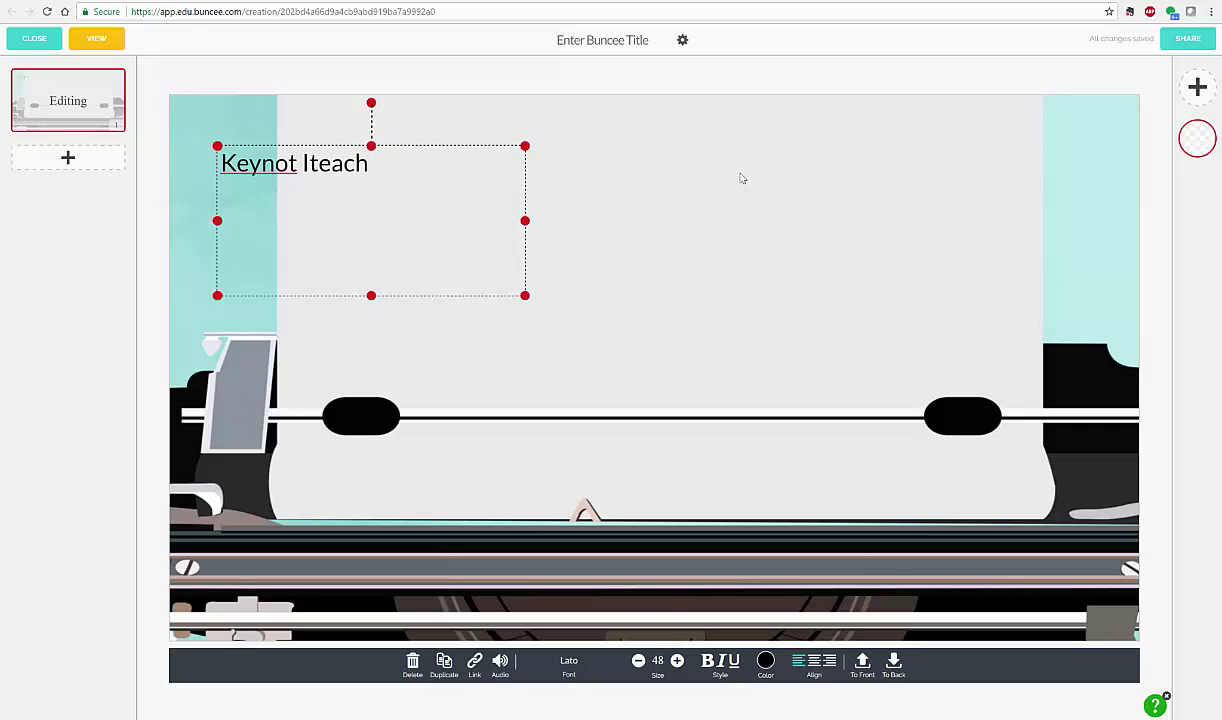
{"action": "left_click", "coordinate": [734, 177]}
{"action": "left_click_drag", "start_coordinate": [272, 163], "coordinate": [691, 299]}
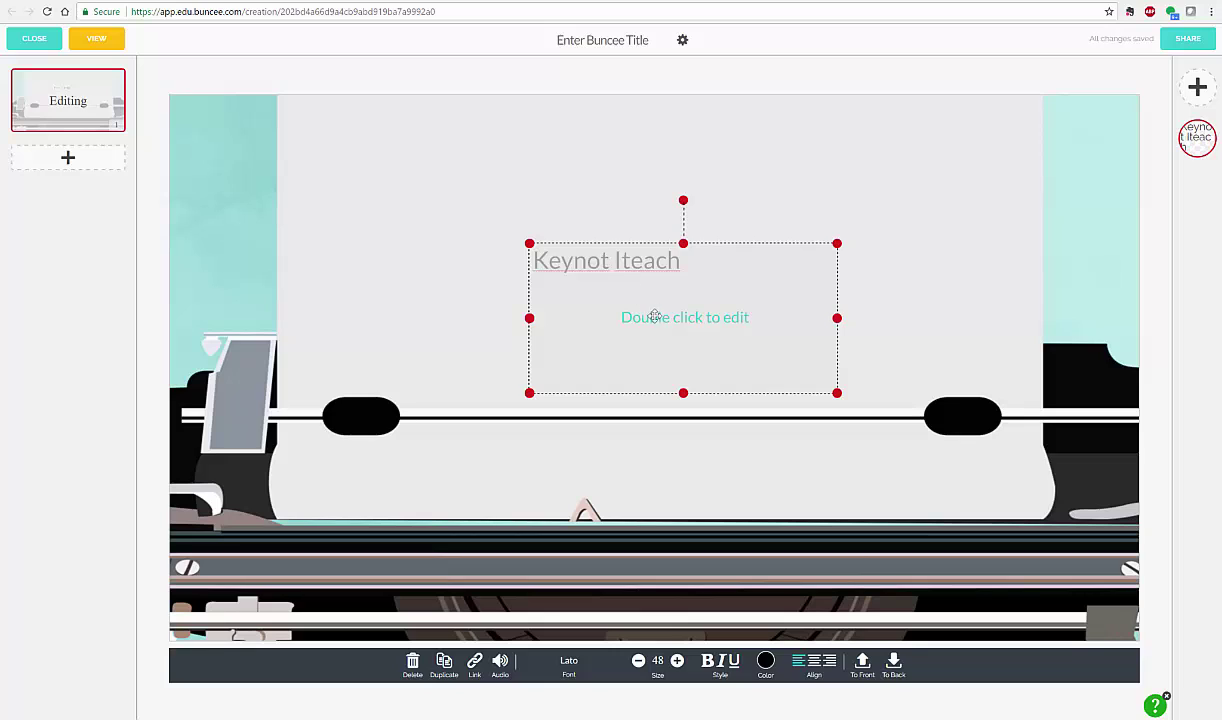
{"action": "double_click", "coordinate": [654, 316]}
{"action": "left_click", "coordinate": [584, 260]}
{"action": "type", "text": "e"}
Step: Enlarge the title to size 78, centre-align it, and centre it horizontally on the slide
{"action": "left_click", "coordinate": [856, 231]}
{"action": "left_click", "coordinate": [600, 288]}
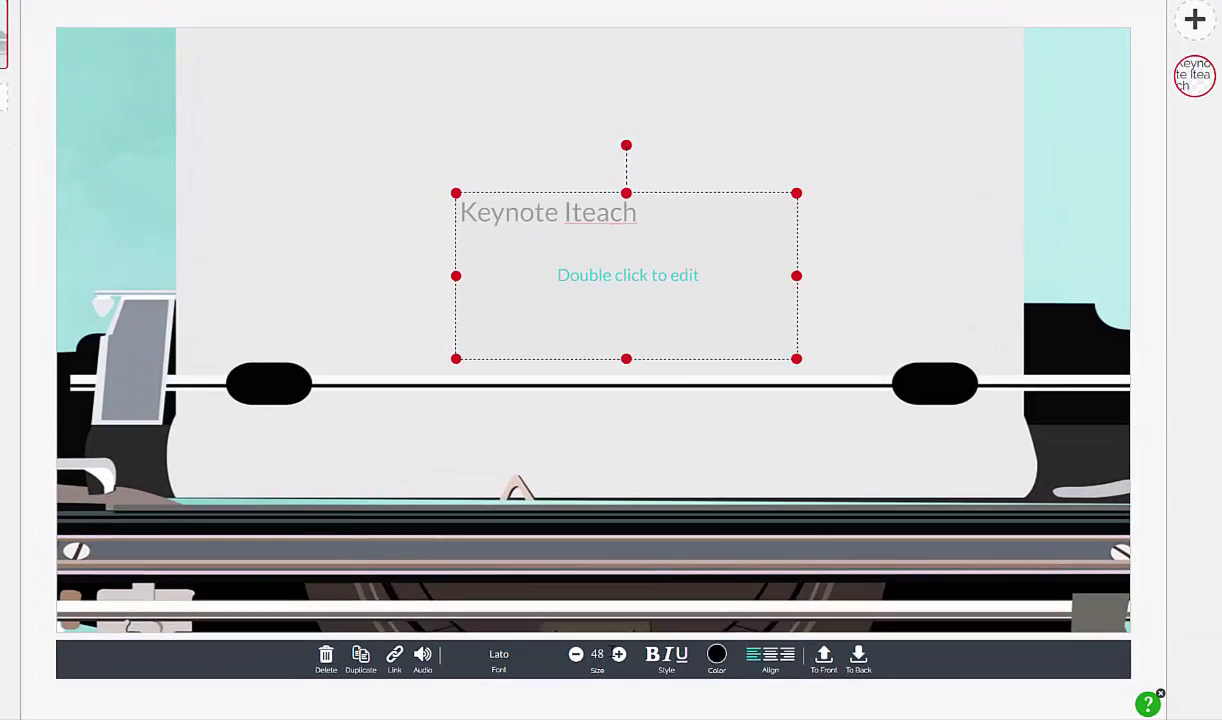
{"action": "left_click", "coordinate": [677, 661]}
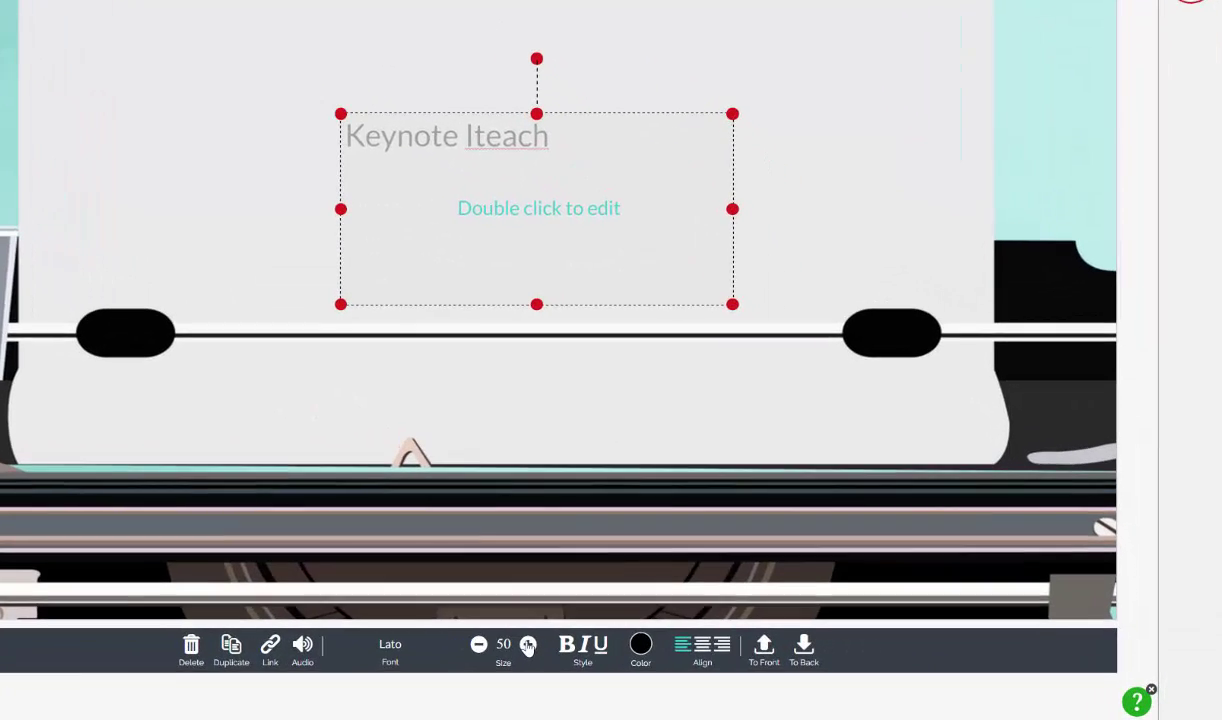
{"action": "left_click", "coordinate": [521, 644]}
{"action": "left_click", "coordinate": [521, 644]}
{"action": "left_click", "coordinate": [521, 644]}
{"action": "left_click", "coordinate": [521, 644]}
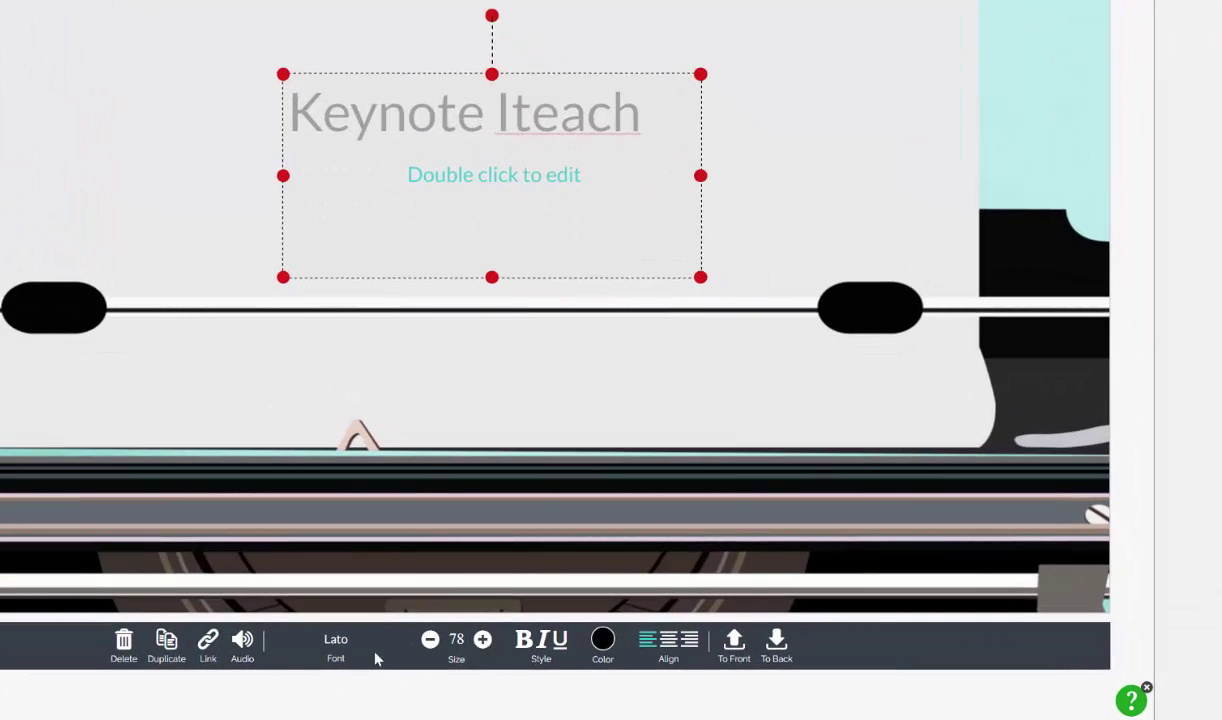
{"action": "left_click", "coordinate": [669, 642]}
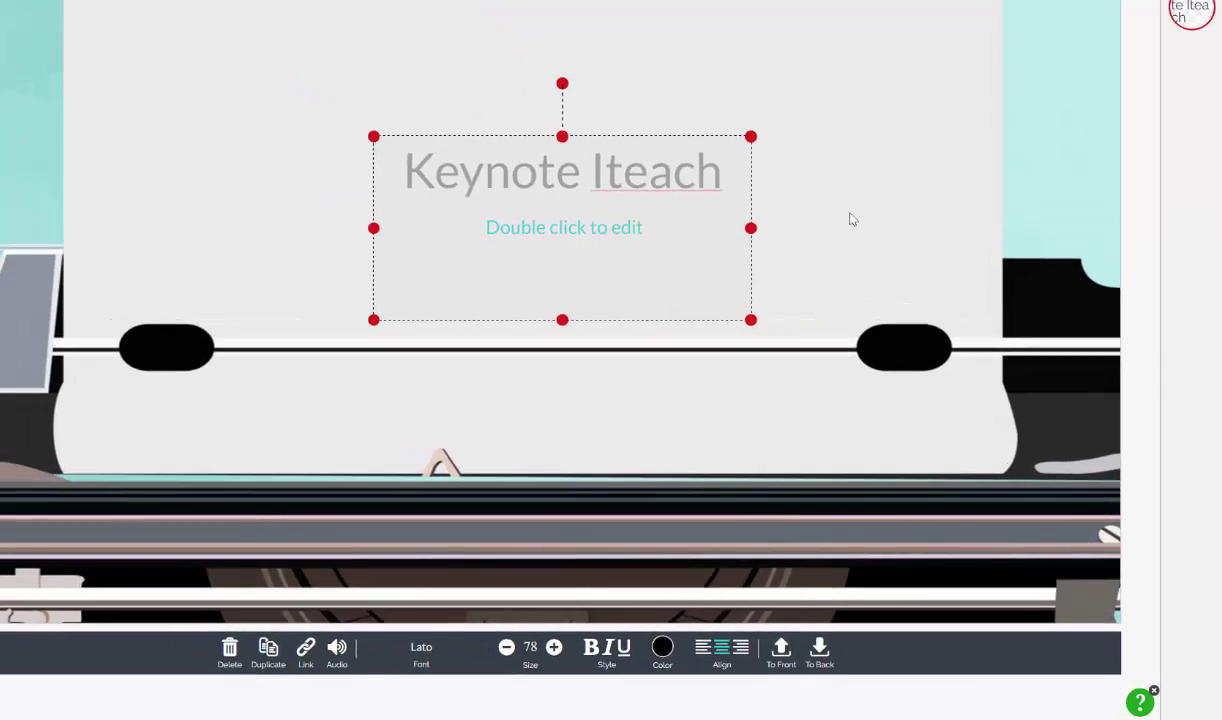
{"action": "left_click", "coordinate": [811, 200]}
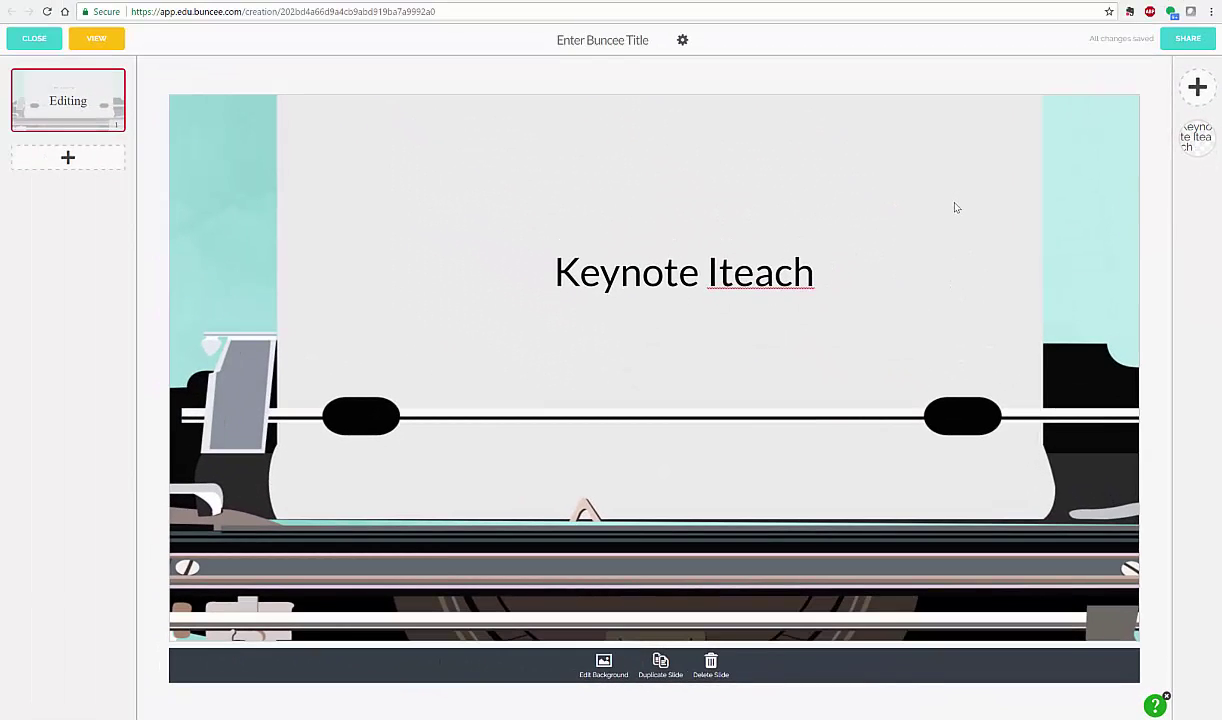
{"action": "left_click_drag", "start_coordinate": [607, 274], "coordinate": [576, 272]}
{"action": "left_click", "coordinate": [879, 208]}
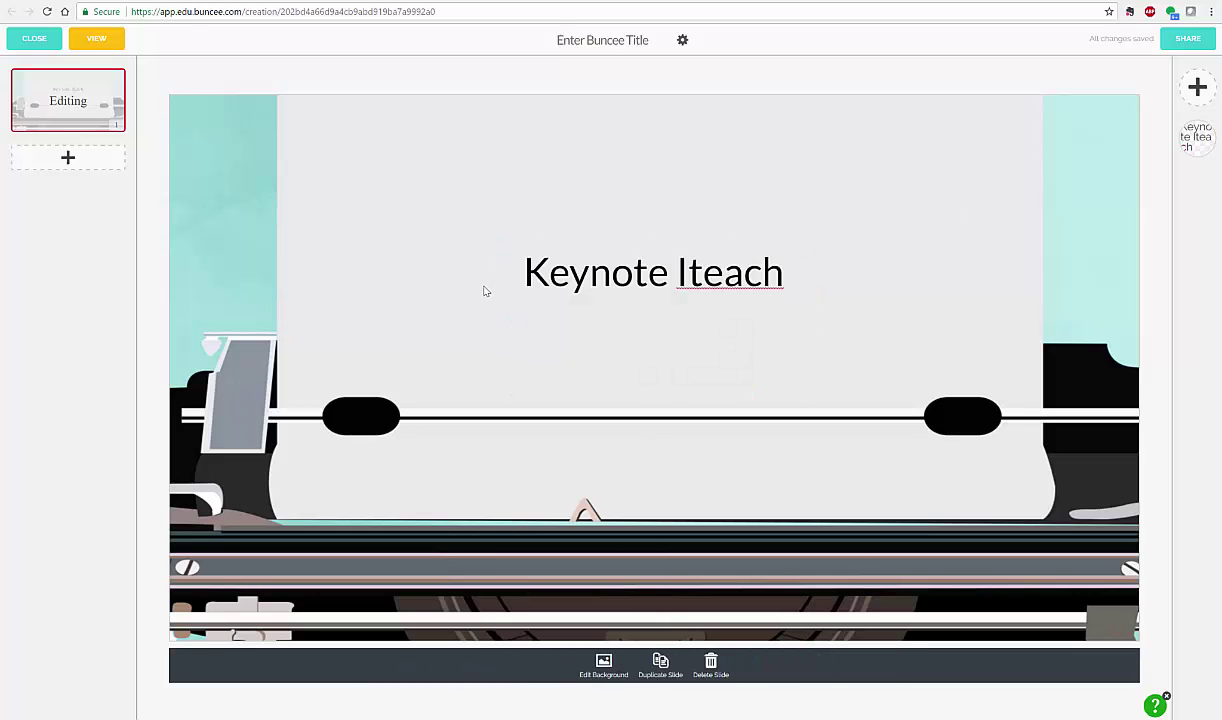
Step: Add three blank slides, check slides 2 and 3, and return to the title slide
{"action": "left_click", "coordinate": [68, 157]}
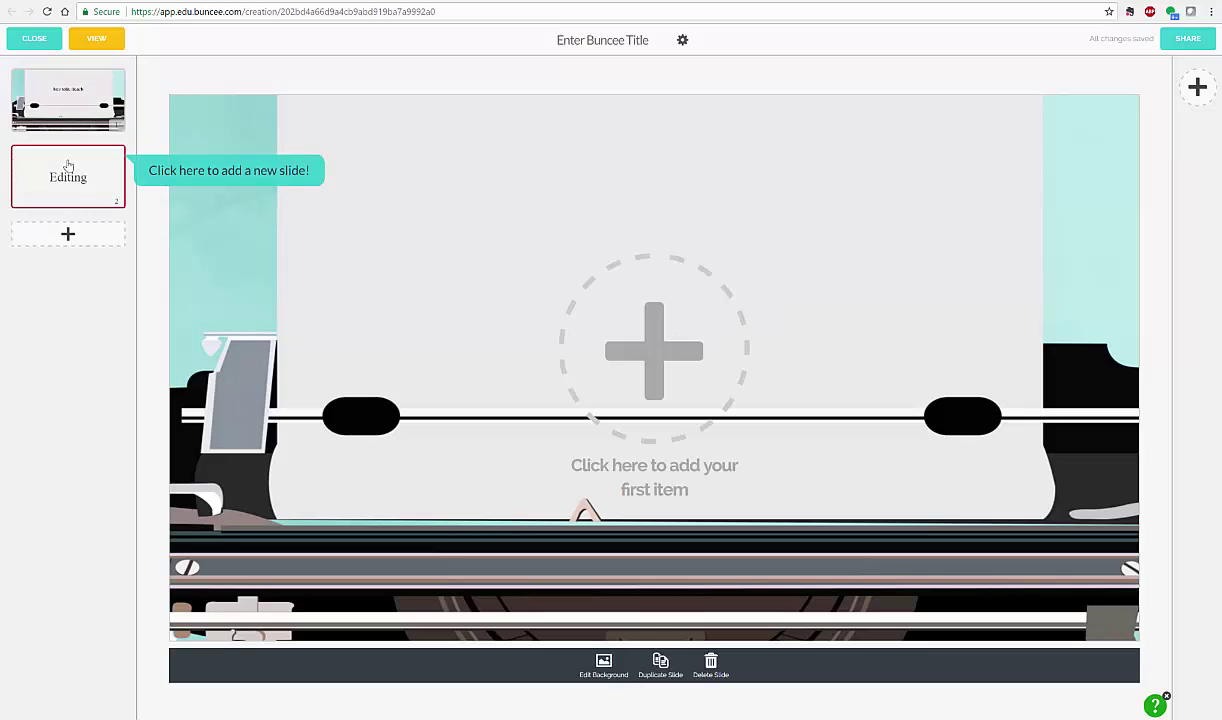
{"action": "left_click", "coordinate": [67, 232]}
{"action": "left_click", "coordinate": [68, 310]}
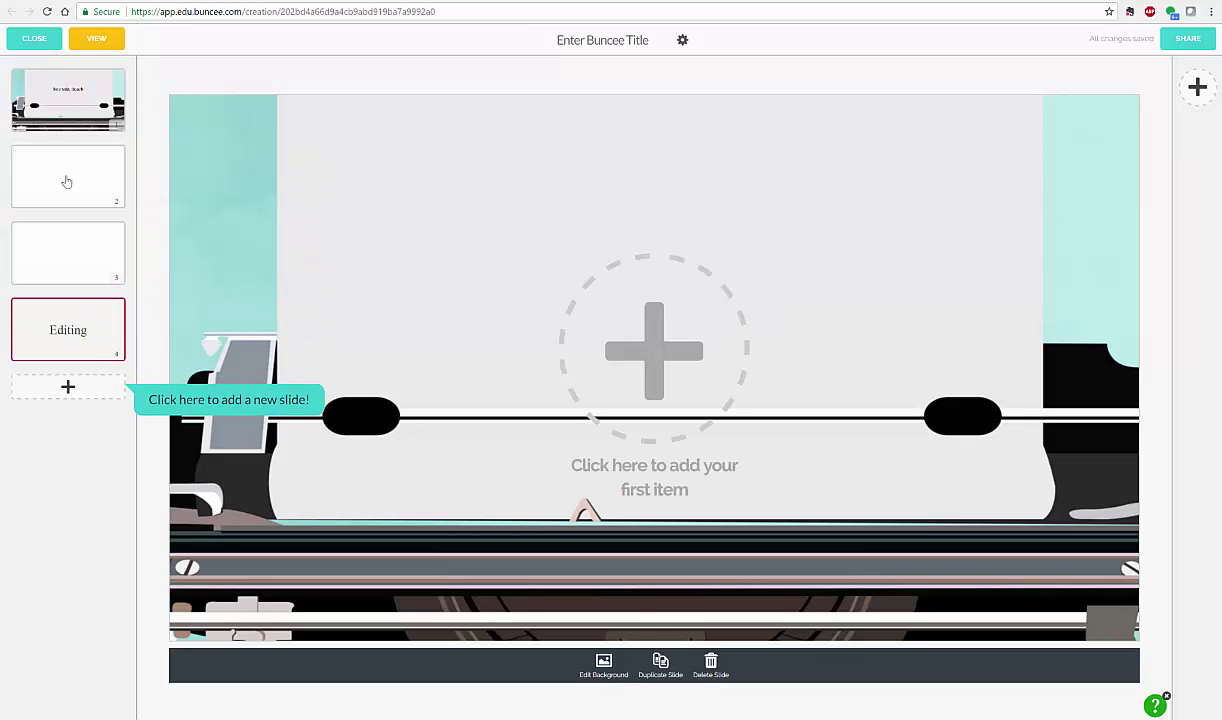
{"action": "left_click", "coordinate": [68, 185]}
{"action": "left_click", "coordinate": [68, 247]}
{"action": "left_click", "coordinate": [78, 105]}
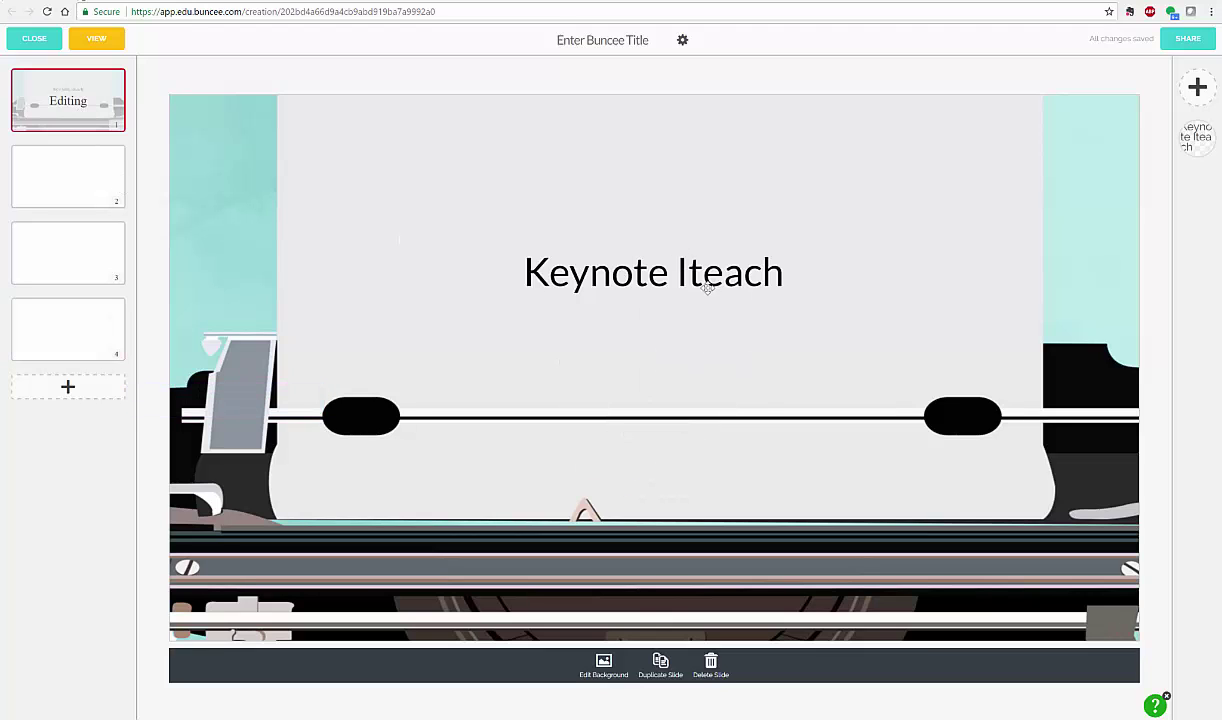
Step: Add the spider animation from the Animals category to the title slide
{"action": "left_click", "coordinate": [1198, 88]}
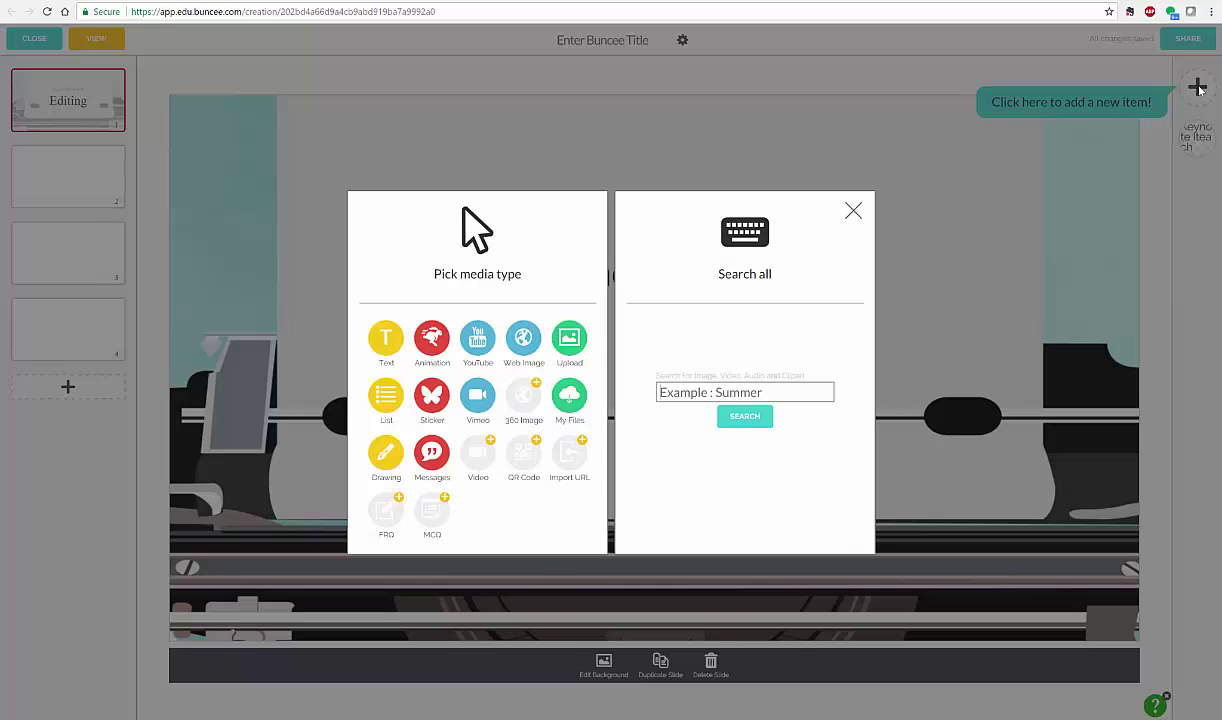
{"action": "left_click", "coordinate": [432, 339]}
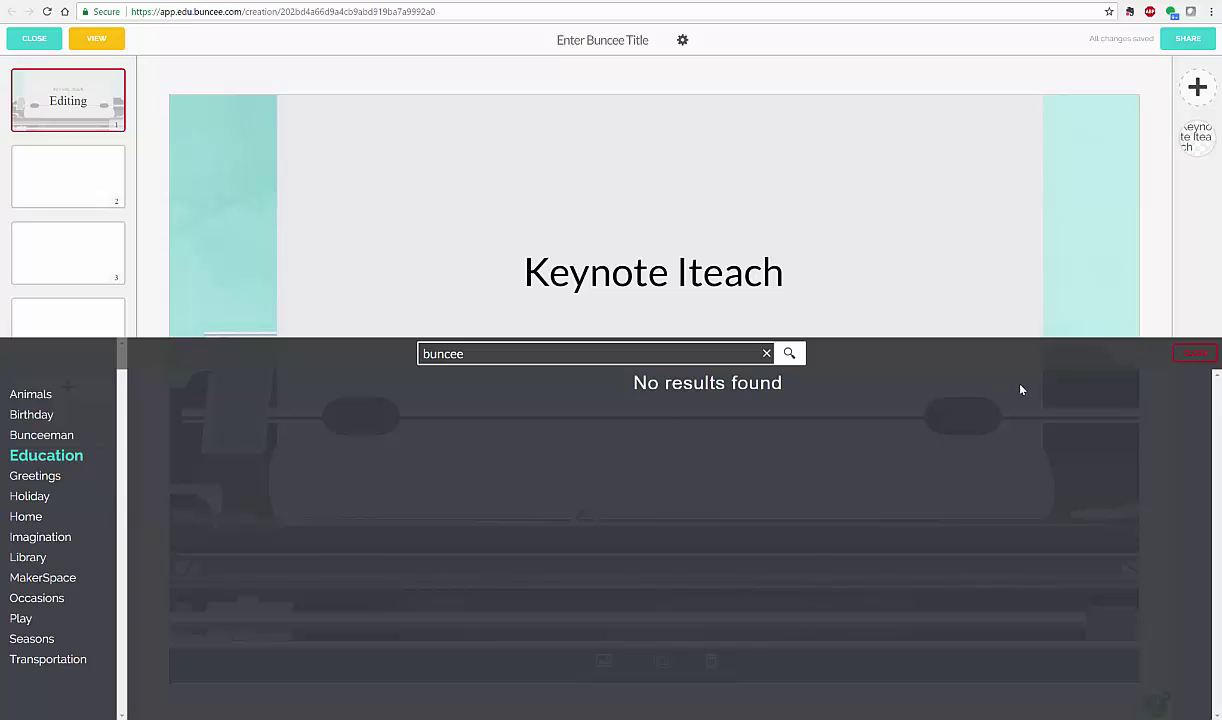
{"action": "left_click", "coordinate": [40, 395]}
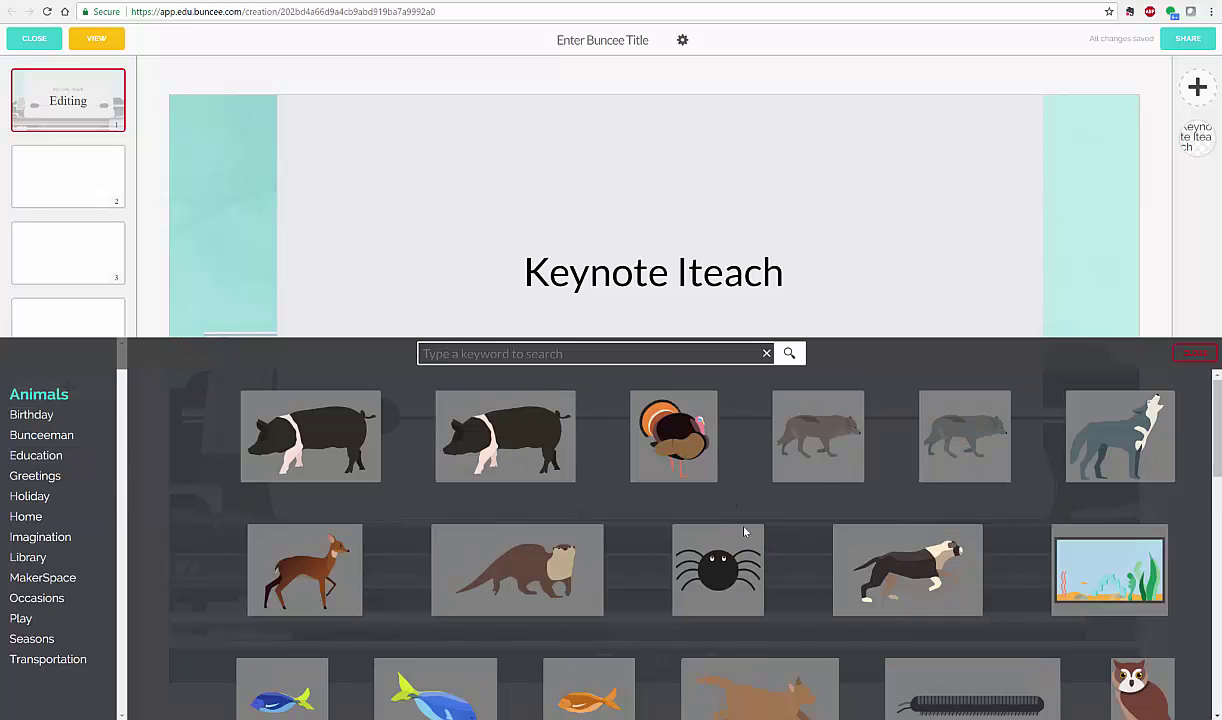
{"action": "left_click", "coordinate": [716, 570]}
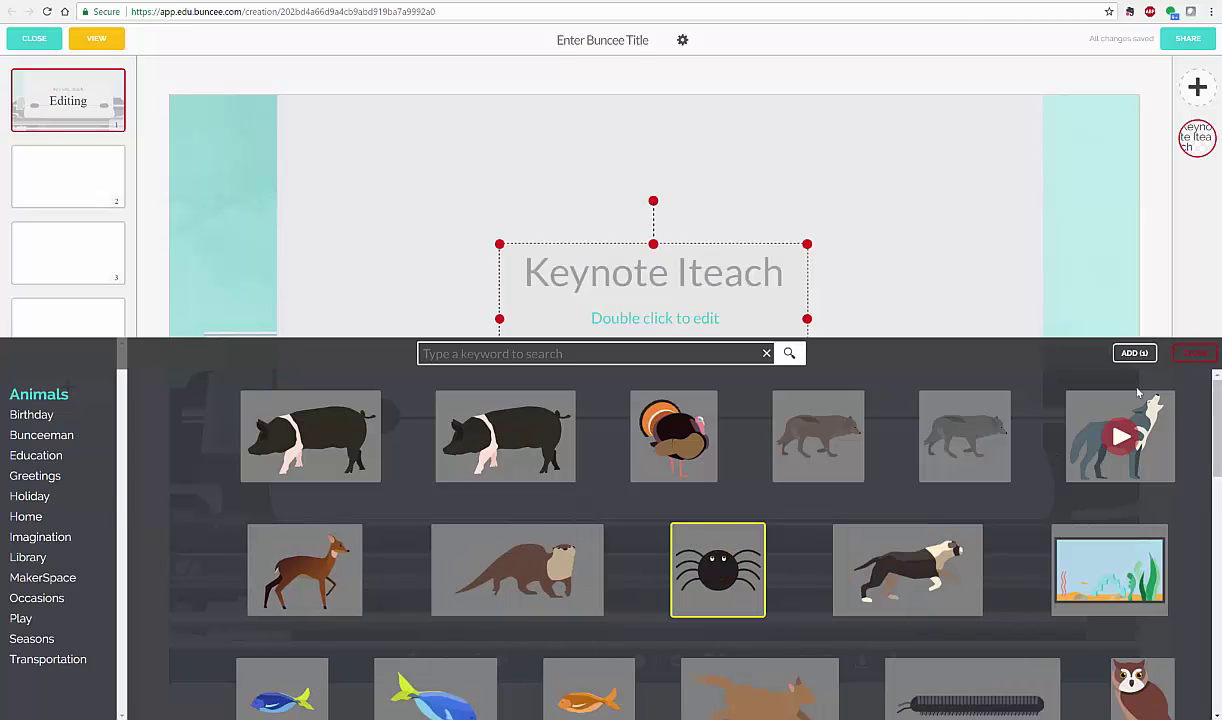
{"action": "left_click", "coordinate": [1136, 350]}
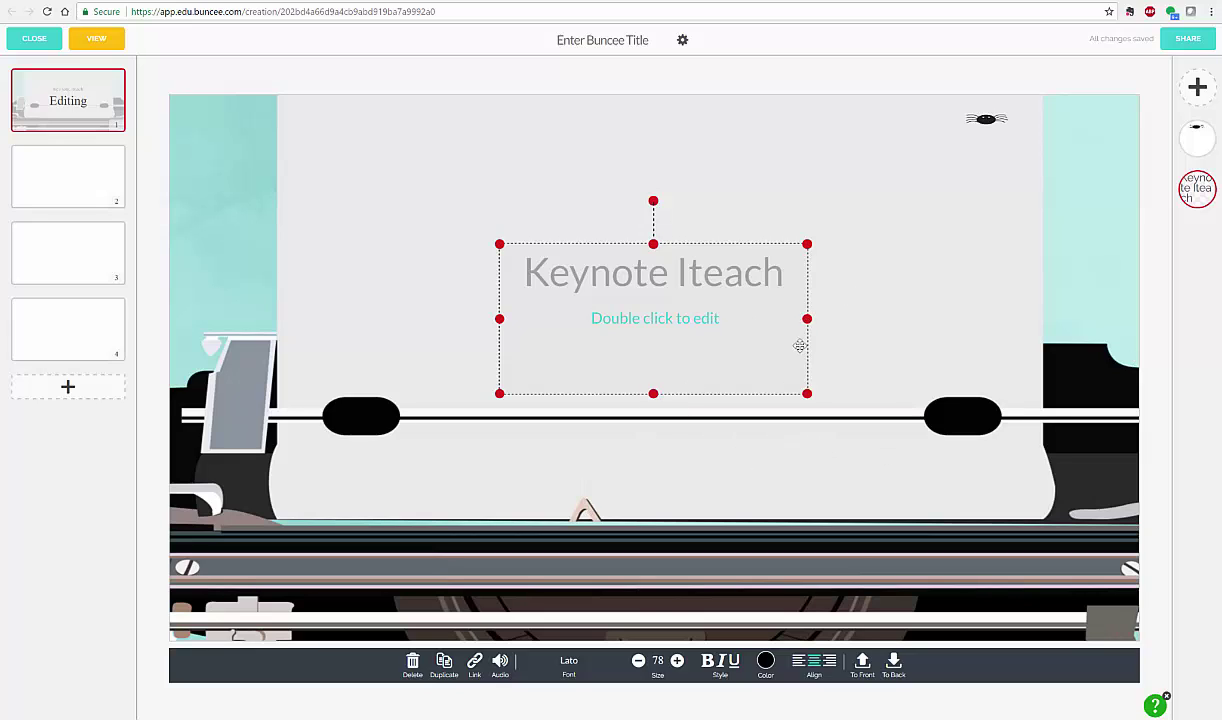
Step: Move the spider down beside the Keynote Iteach title and enlarge it
{"action": "left_click_drag", "start_coordinate": [987, 119], "coordinate": [910, 291]}
{"action": "left_click_drag", "start_coordinate": [957, 370], "coordinate": [1023, 434]}
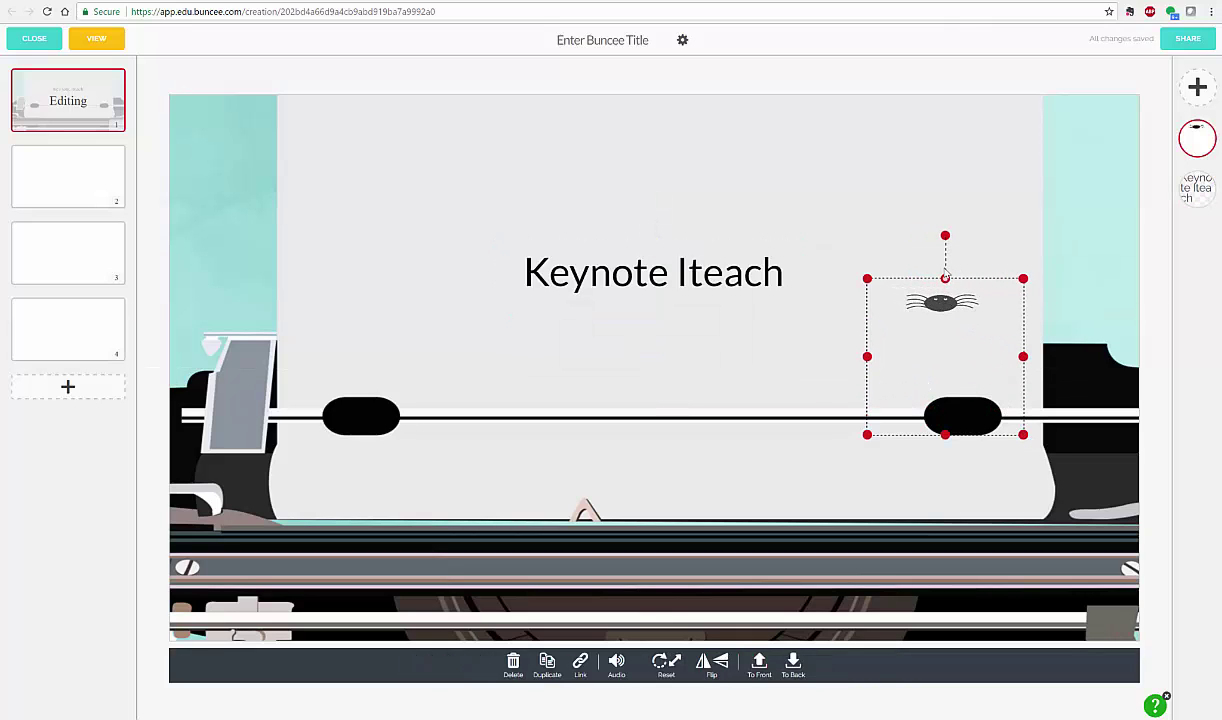
{"action": "left_click_drag", "start_coordinate": [948, 269], "coordinate": [946, 145]}
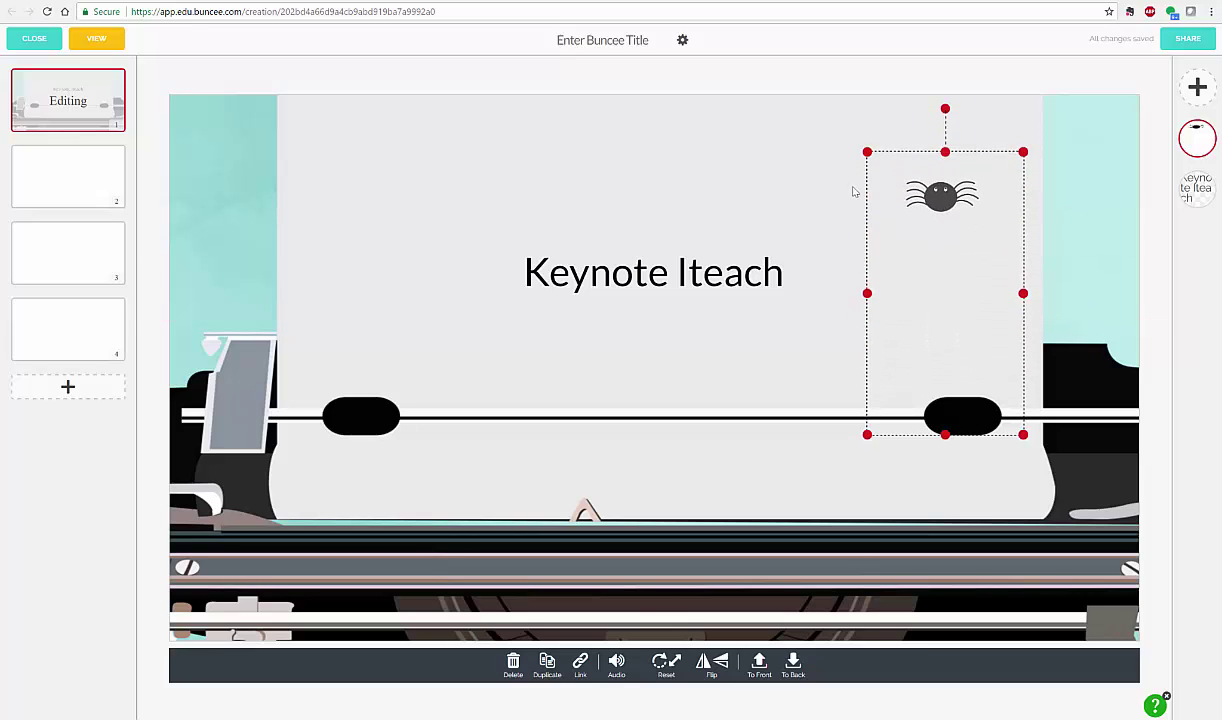
{"action": "left_click", "coordinate": [756, 373]}
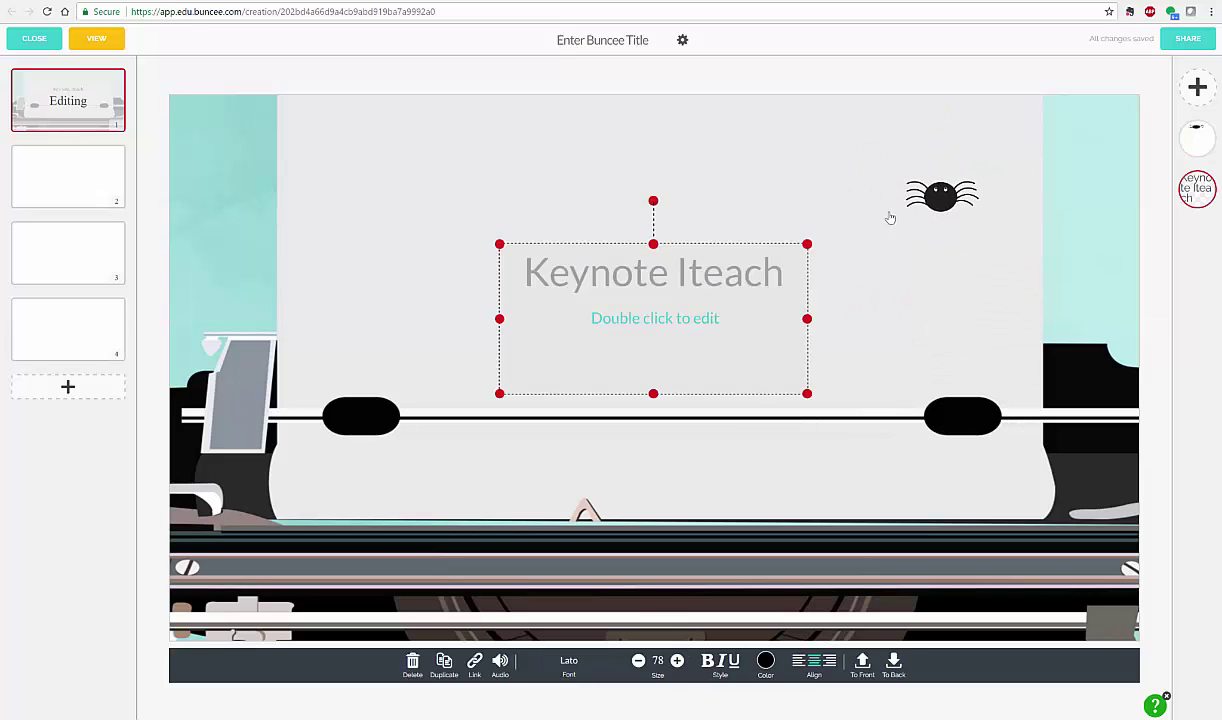
{"action": "left_click", "coordinate": [886, 356]}
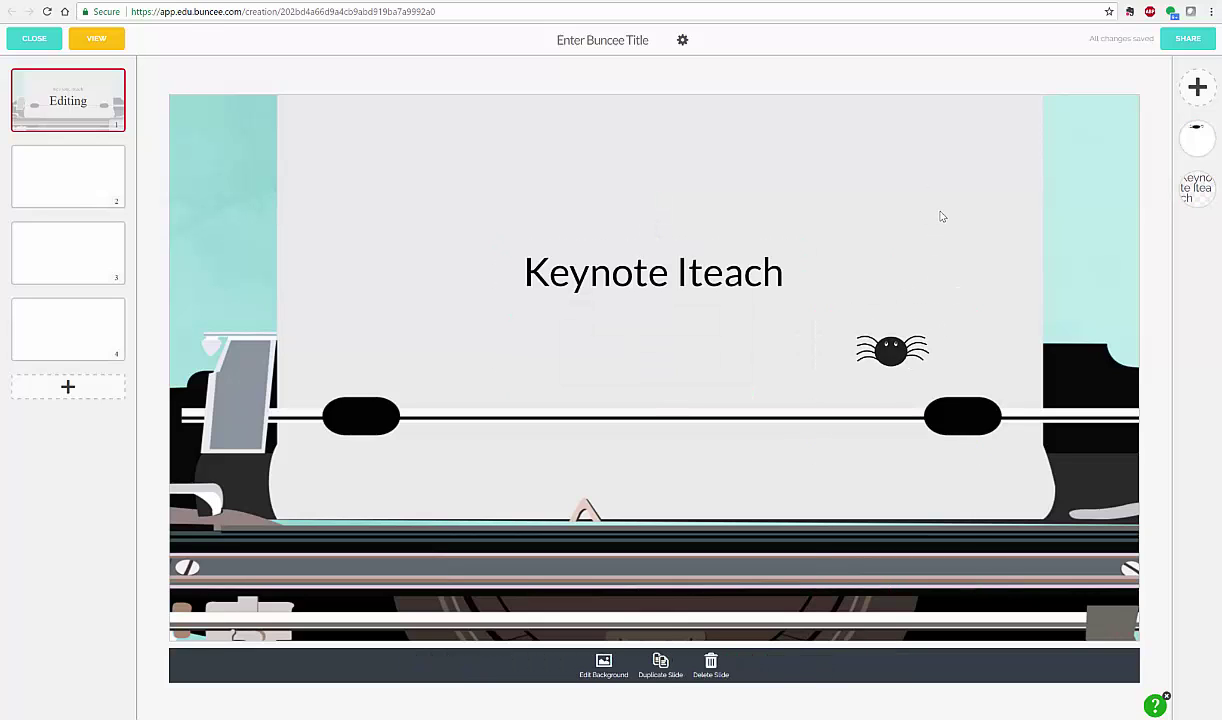
{"action": "left_click", "coordinate": [858, 334]}
{"action": "left_click", "coordinate": [920, 200]}
Step: Delete the spider from the title slide, then view slides 2, 3 and 4
{"action": "left_click", "coordinate": [883, 353]}
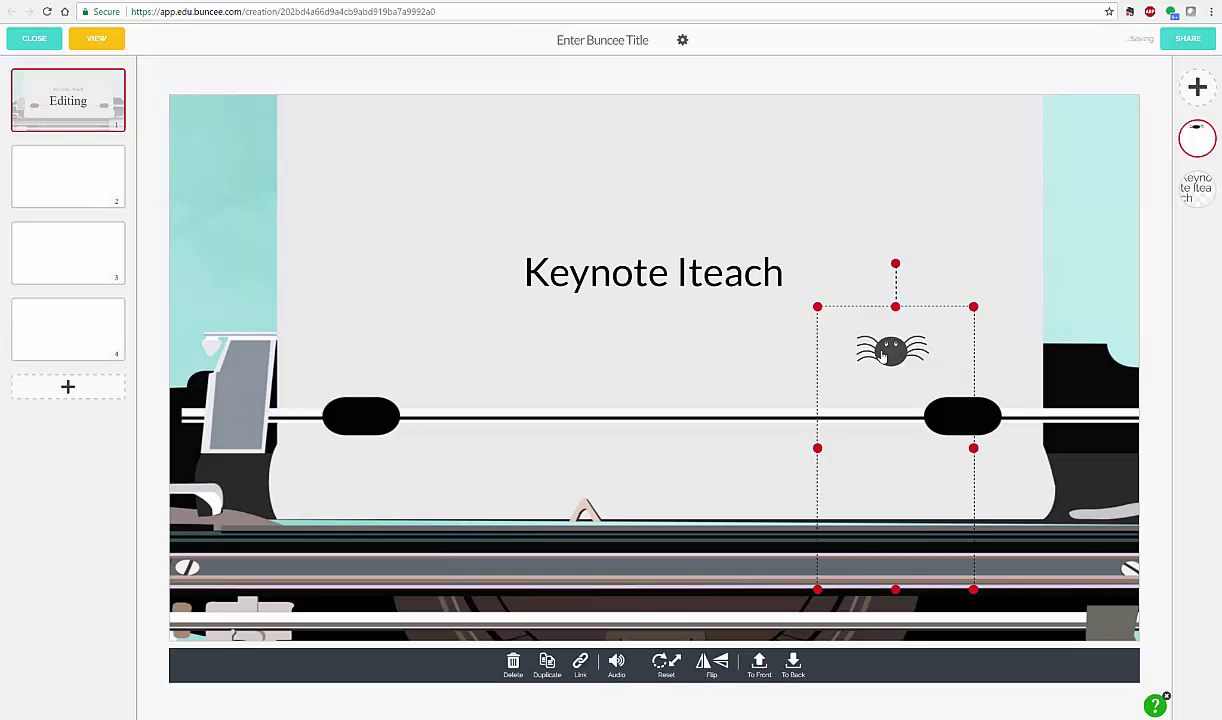
{"action": "left_click", "coordinate": [511, 663]}
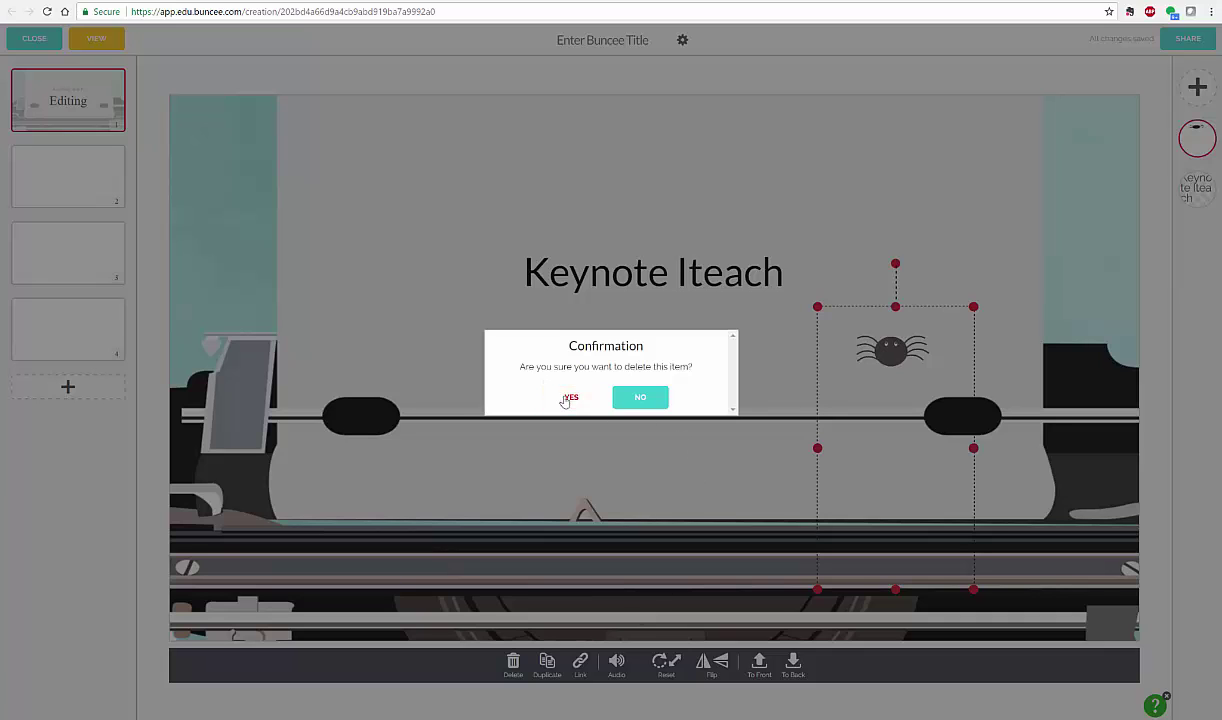
{"action": "left_click", "coordinate": [568, 398]}
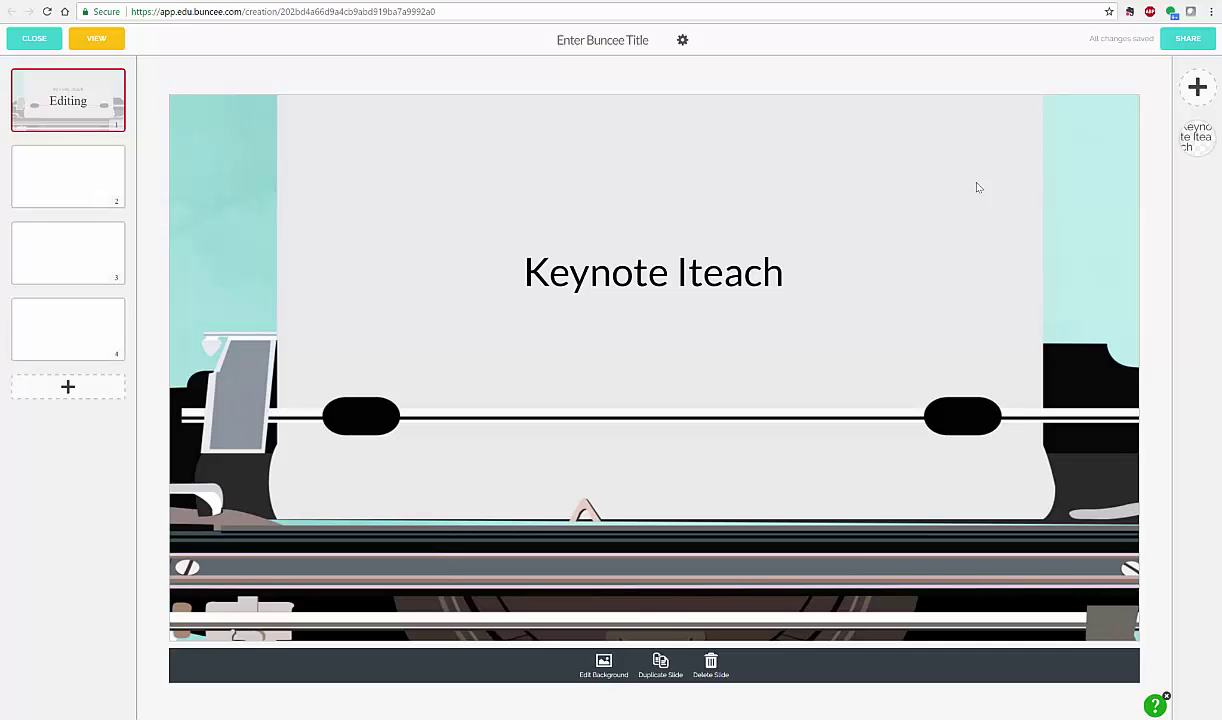
{"action": "left_click", "coordinate": [68, 175]}
{"action": "left_click", "coordinate": [68, 252]}
{"action": "left_click", "coordinate": [60, 300]}
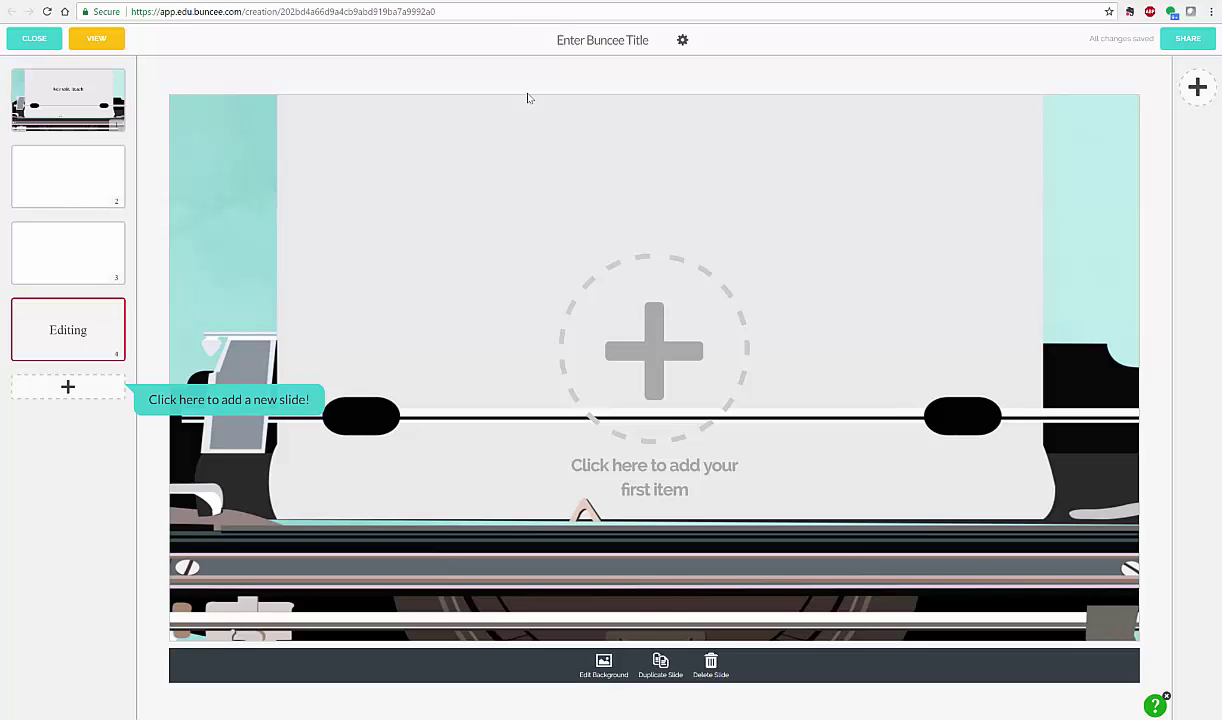
Step: Open the add-item media picker on the empty fourth slide
{"action": "left_click", "coordinate": [652, 339]}
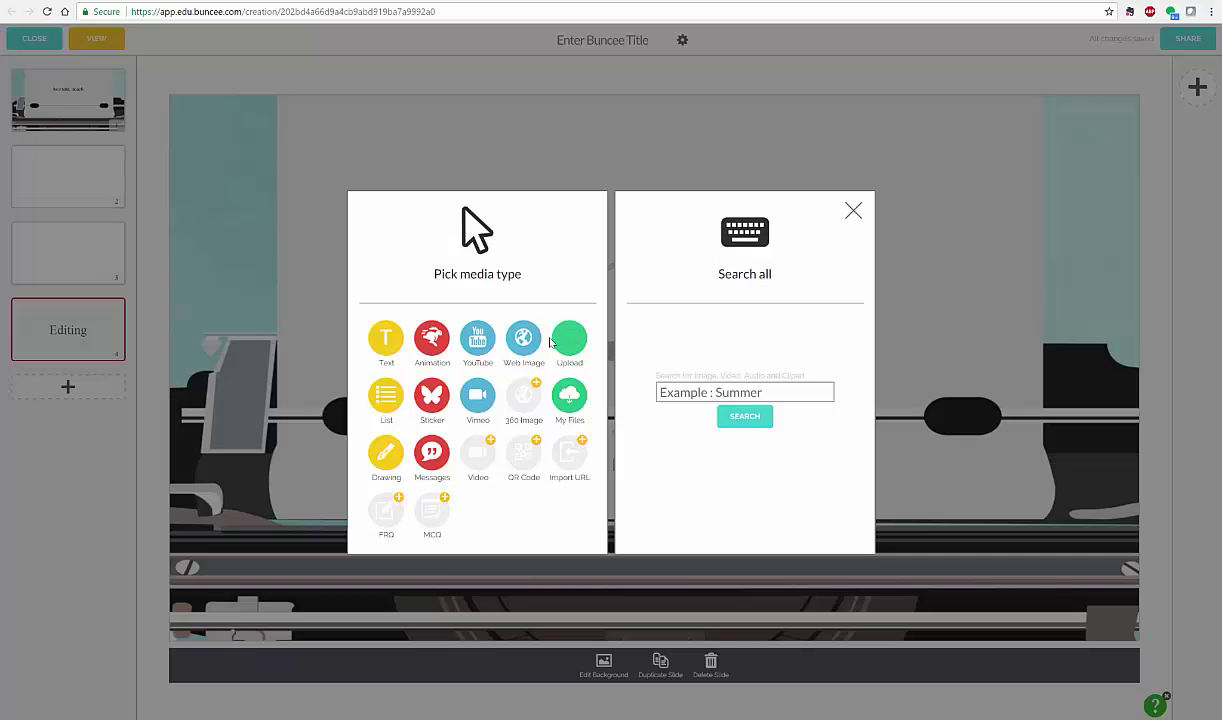